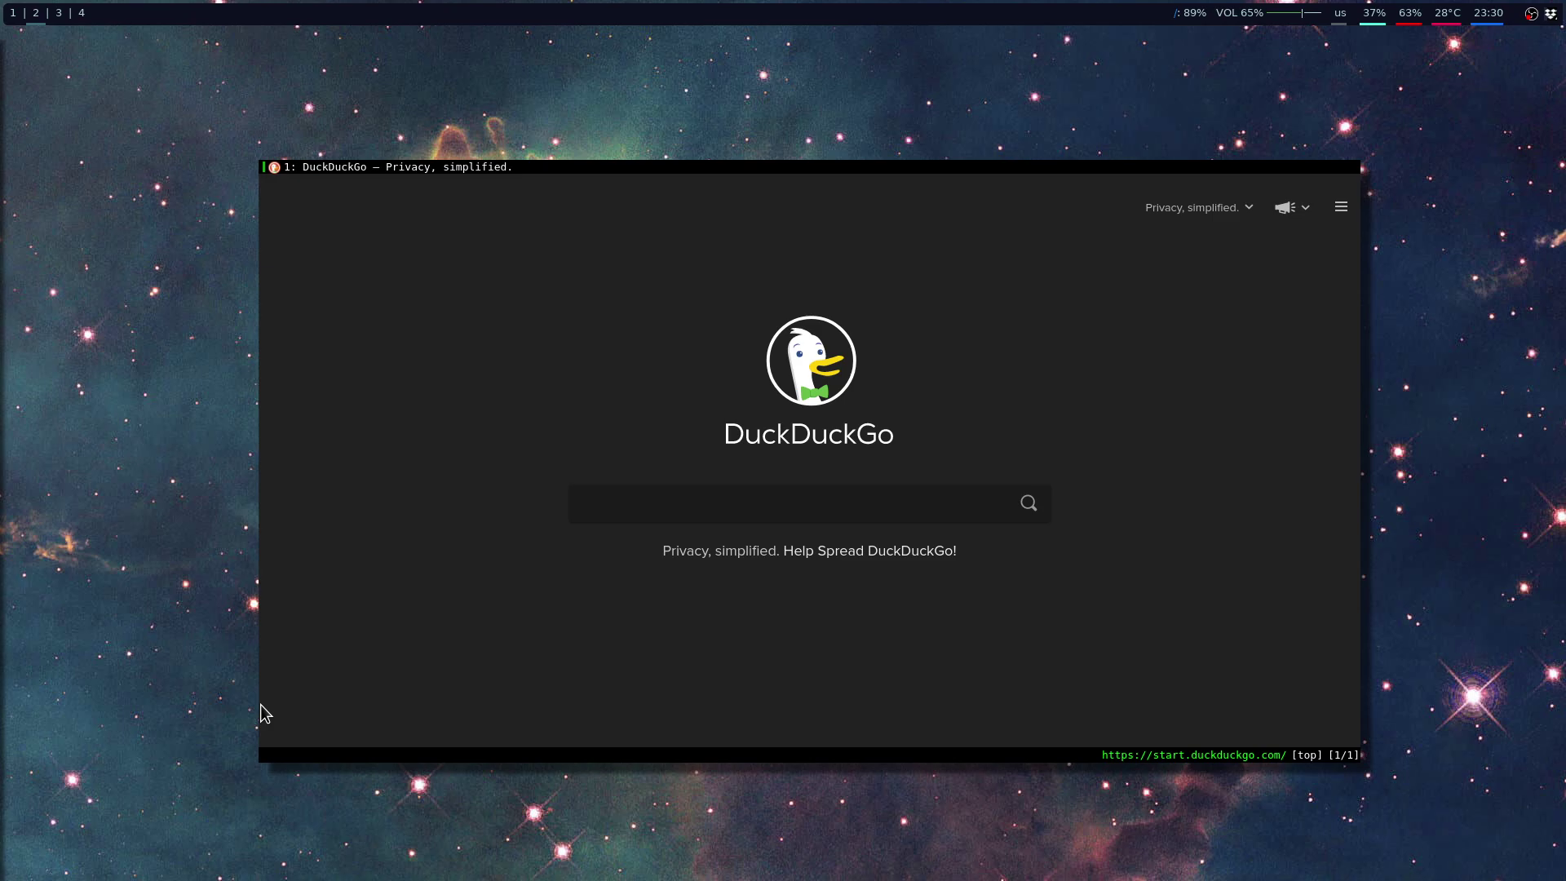
# Load the GeoGebra Calculator Suite page from the browsing history
pyautogui.write('open g')
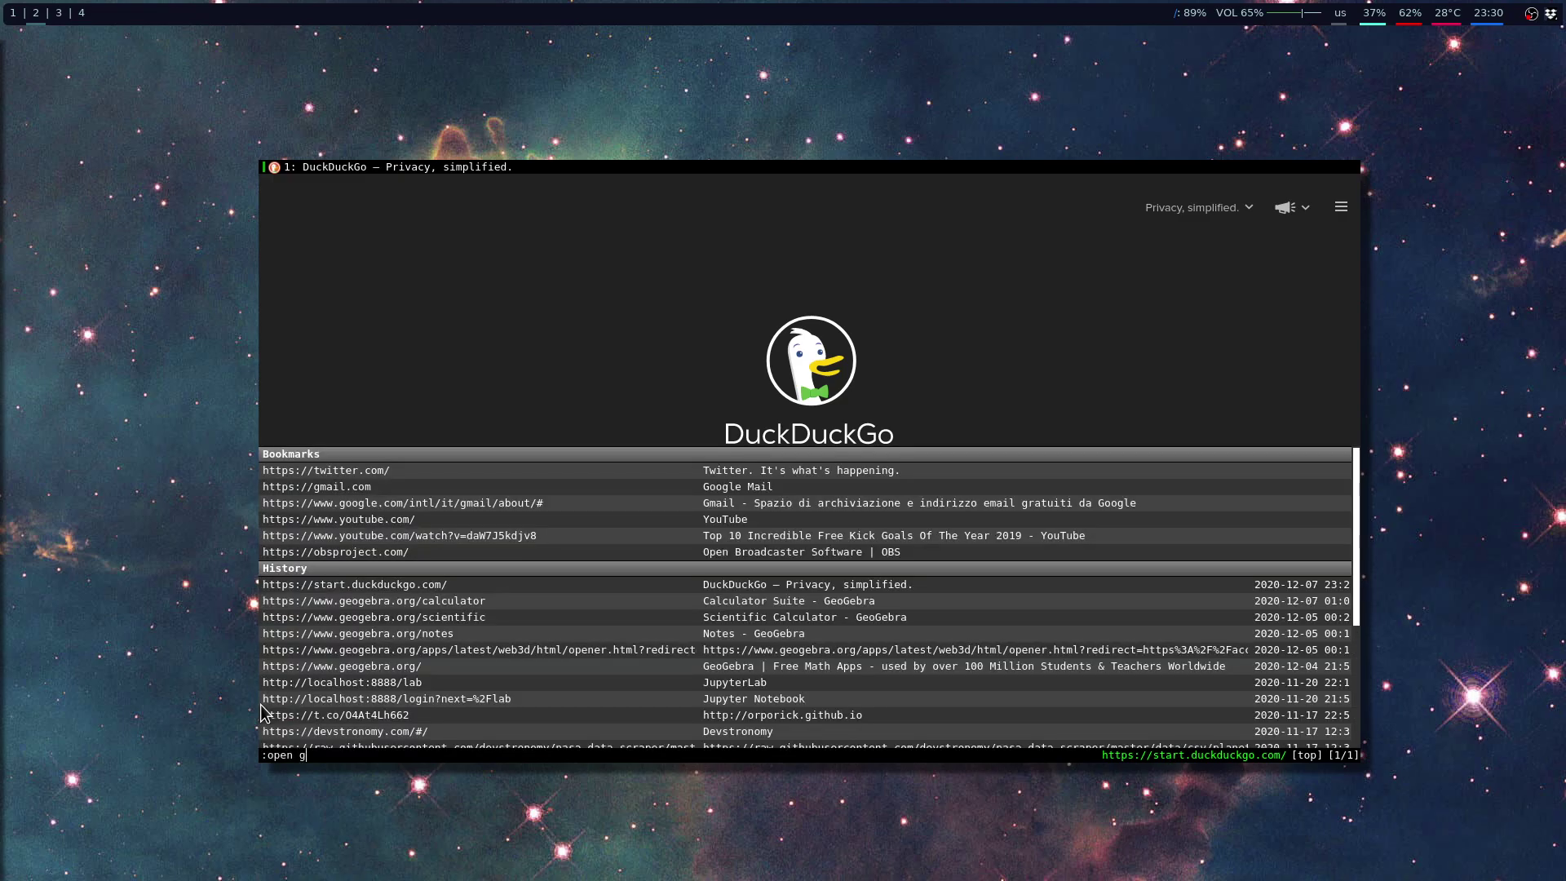
pyautogui.write('eo')
pyautogui.press('Tab')
pyautogui.press('Return')
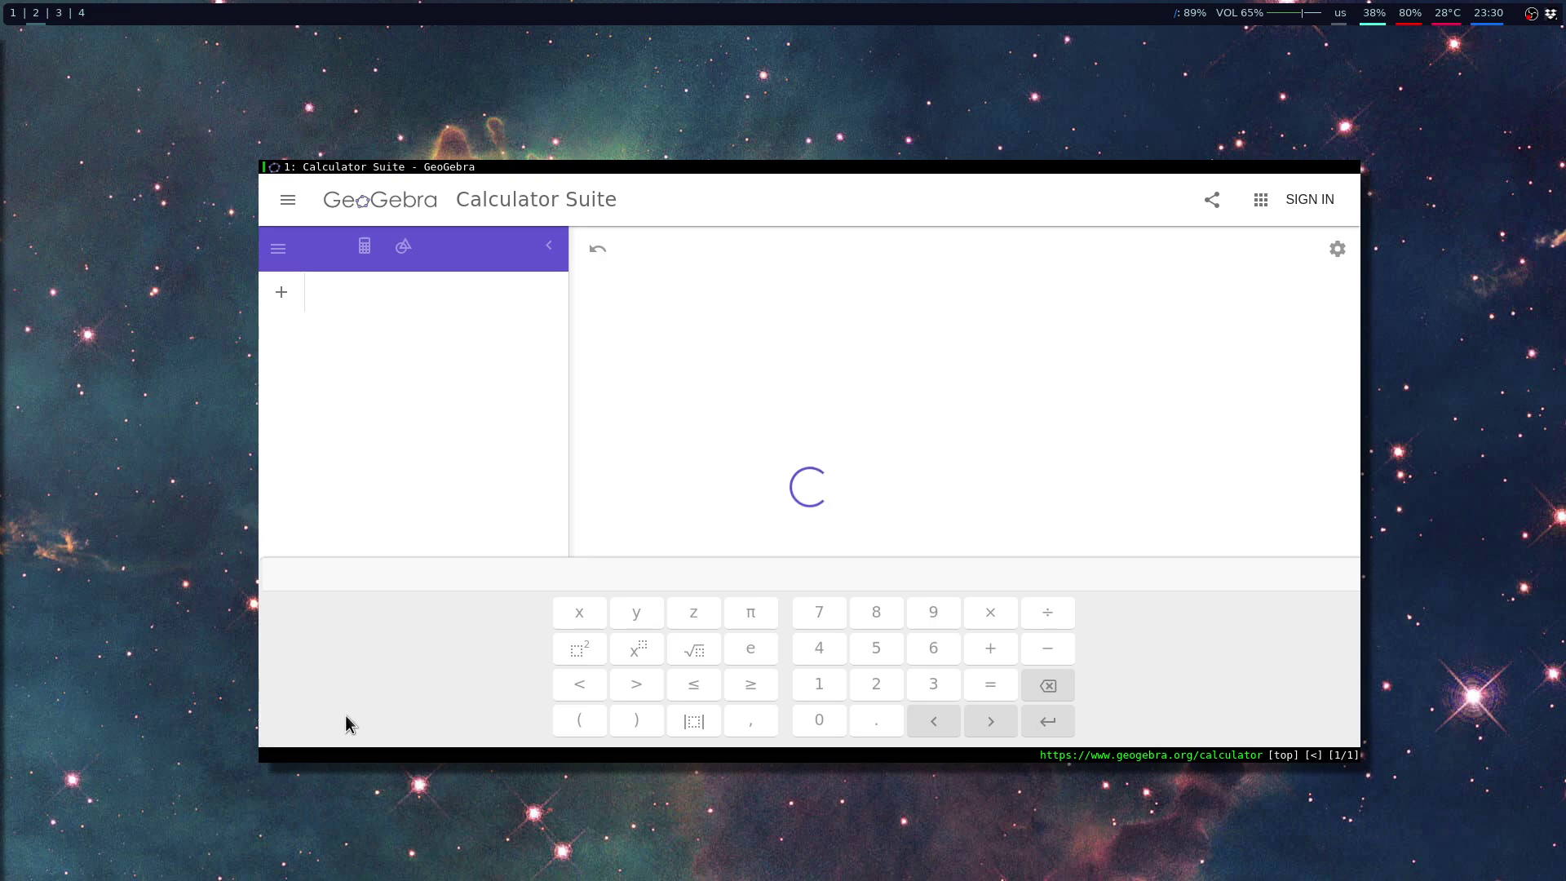
pyautogui.click(866, 547)
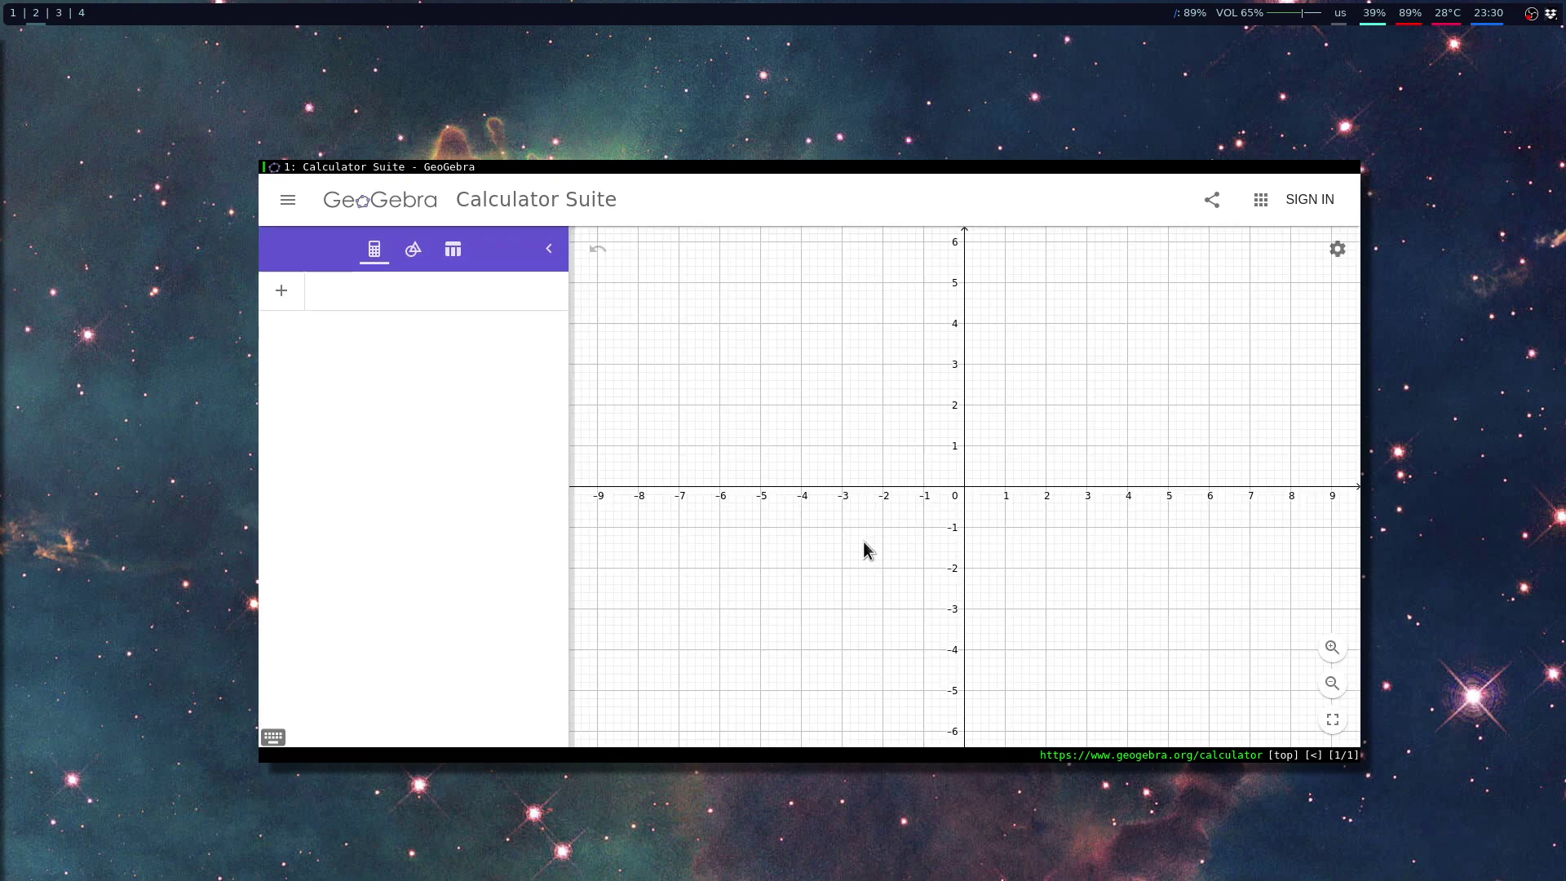
# Define the function f(z) = (1+z)/(1-z)
pyautogui.click(391, 308)
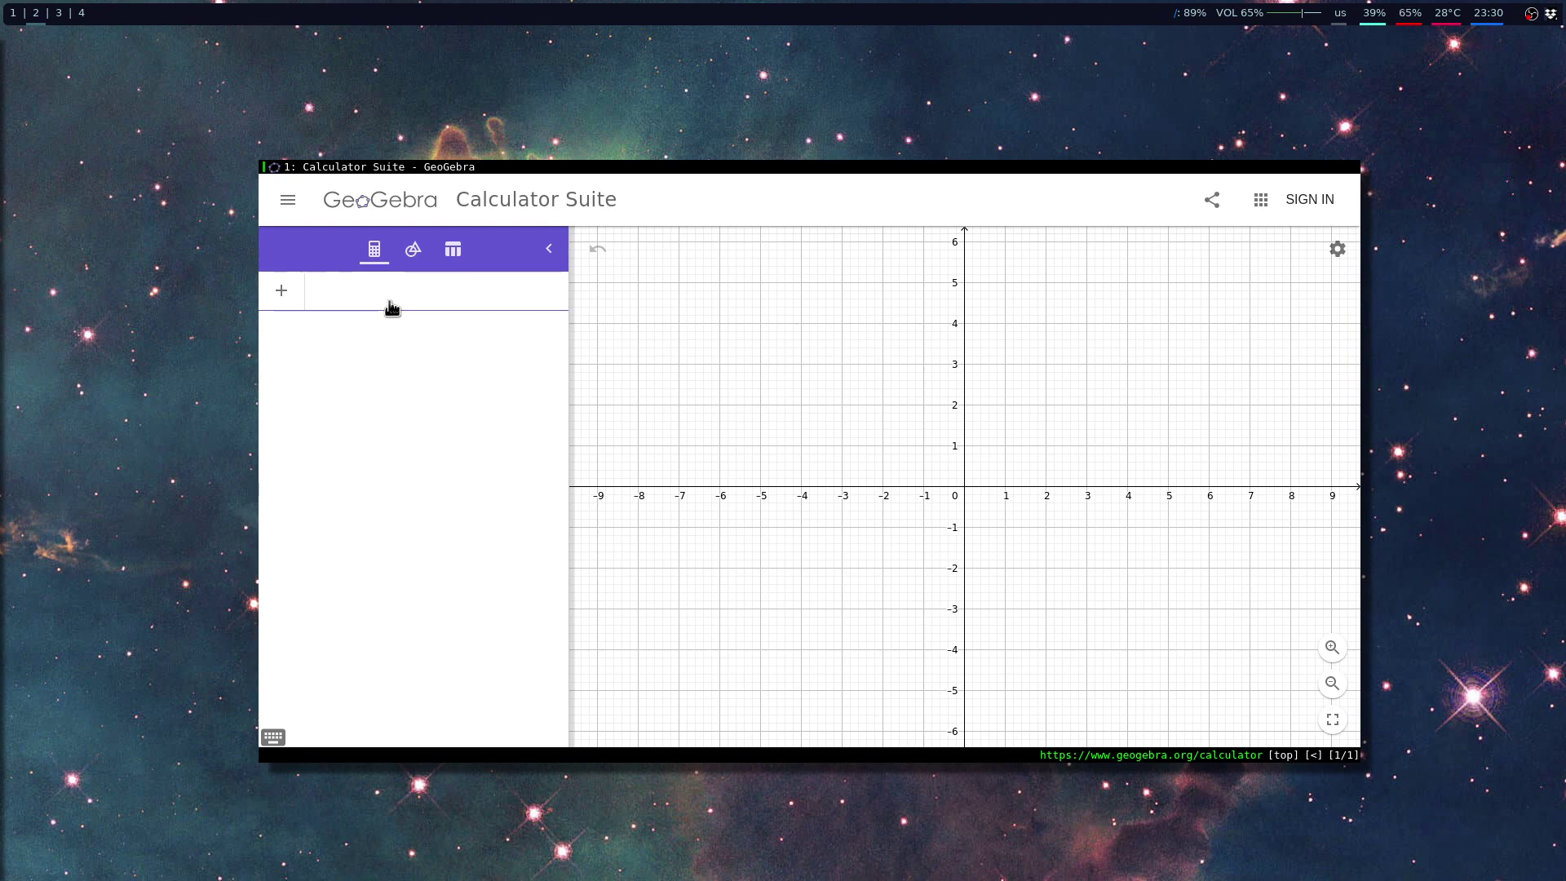
pyautogui.press('f')
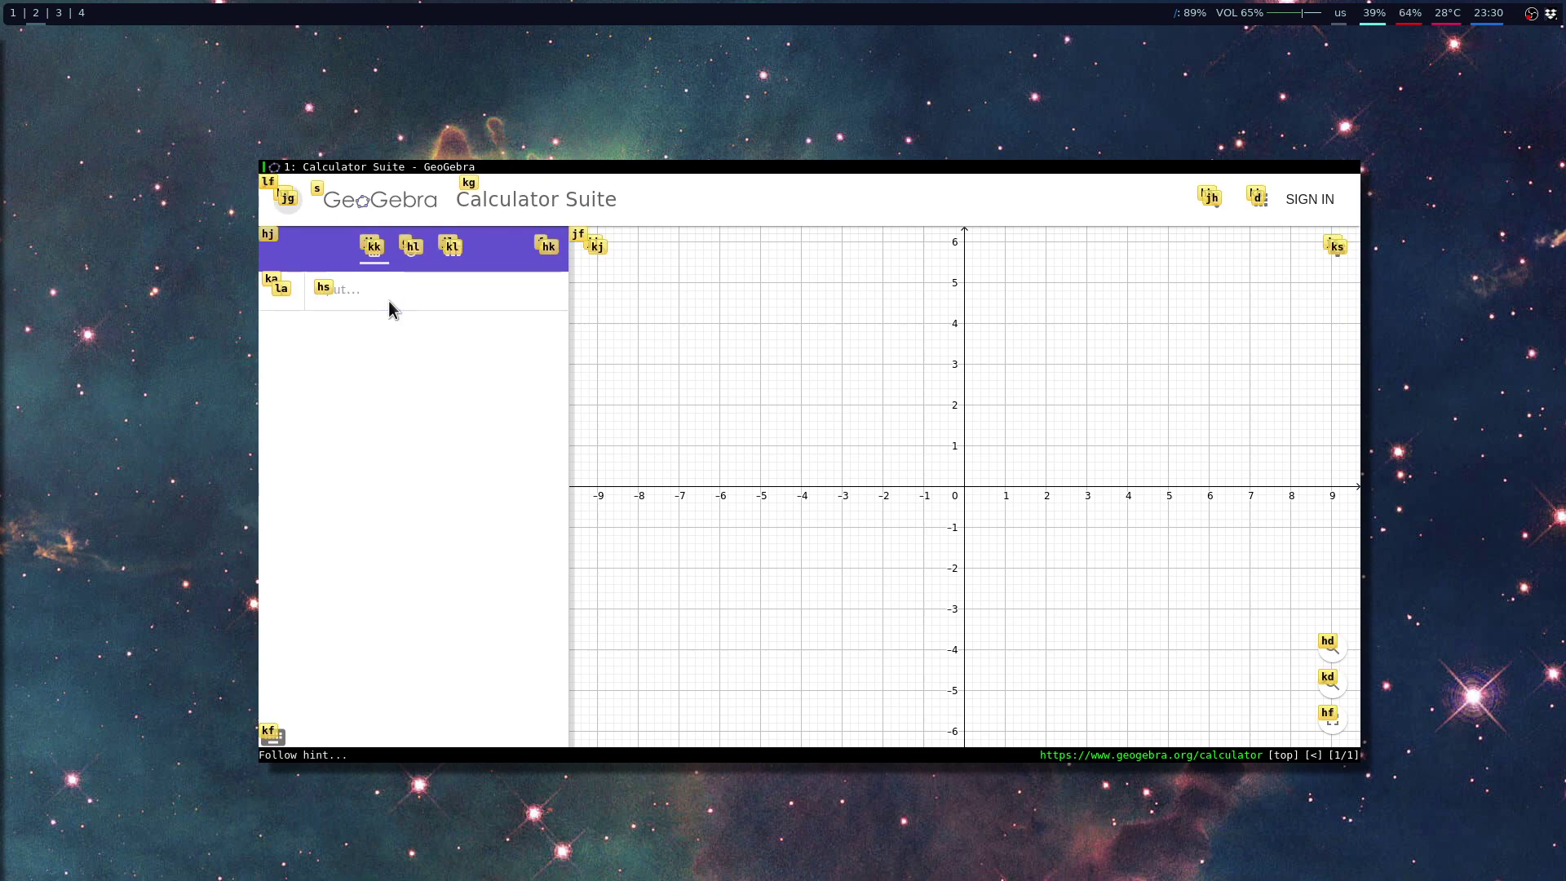
pyautogui.press('Escape')
pyautogui.click(392, 308)
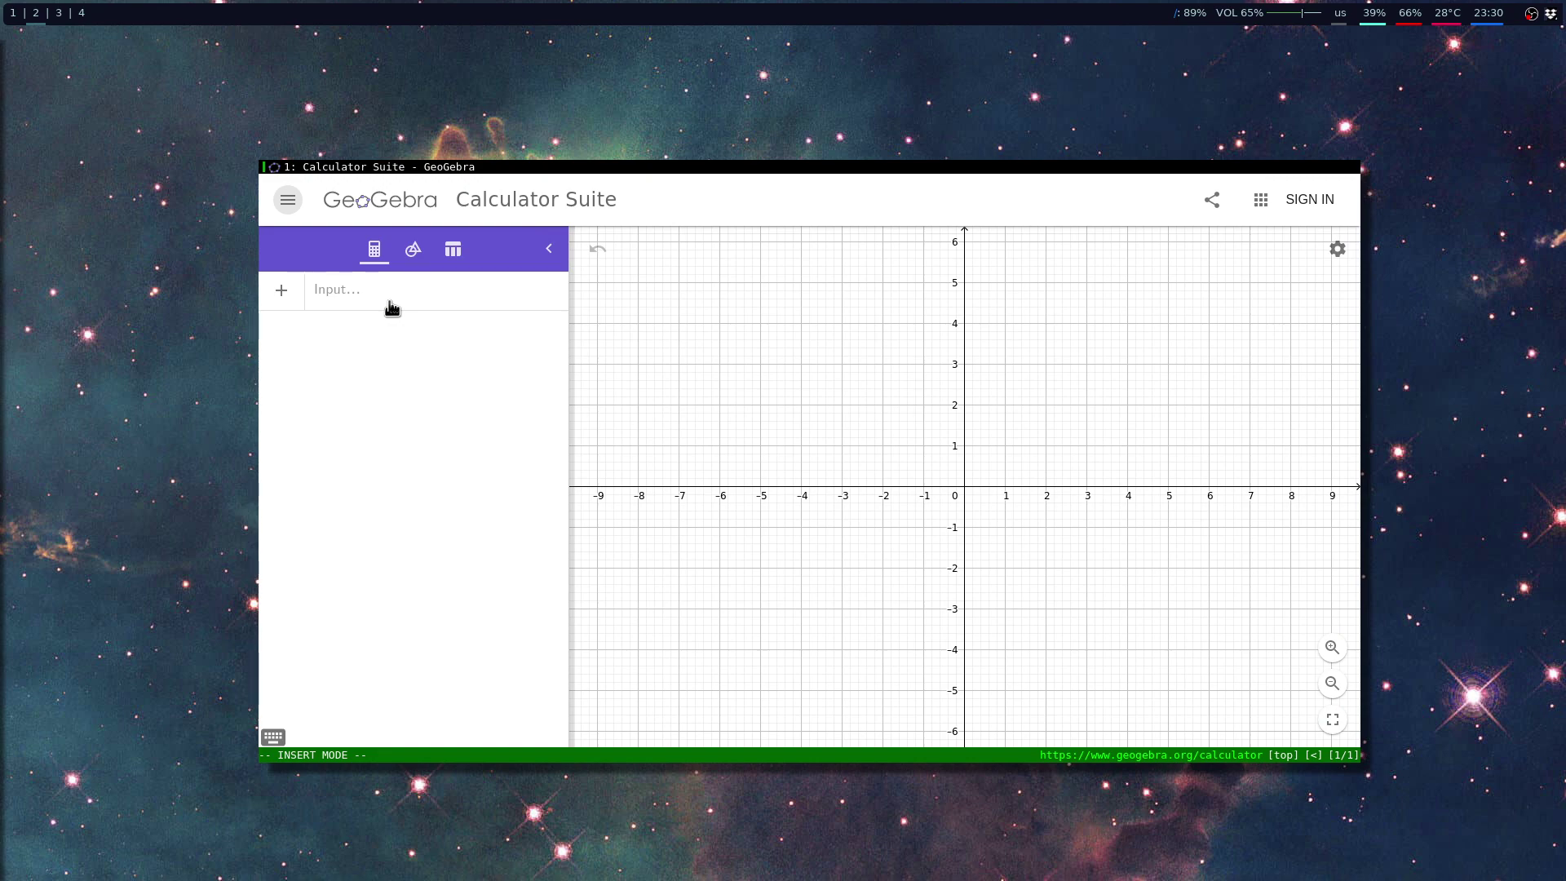
pyautogui.click(392, 308)
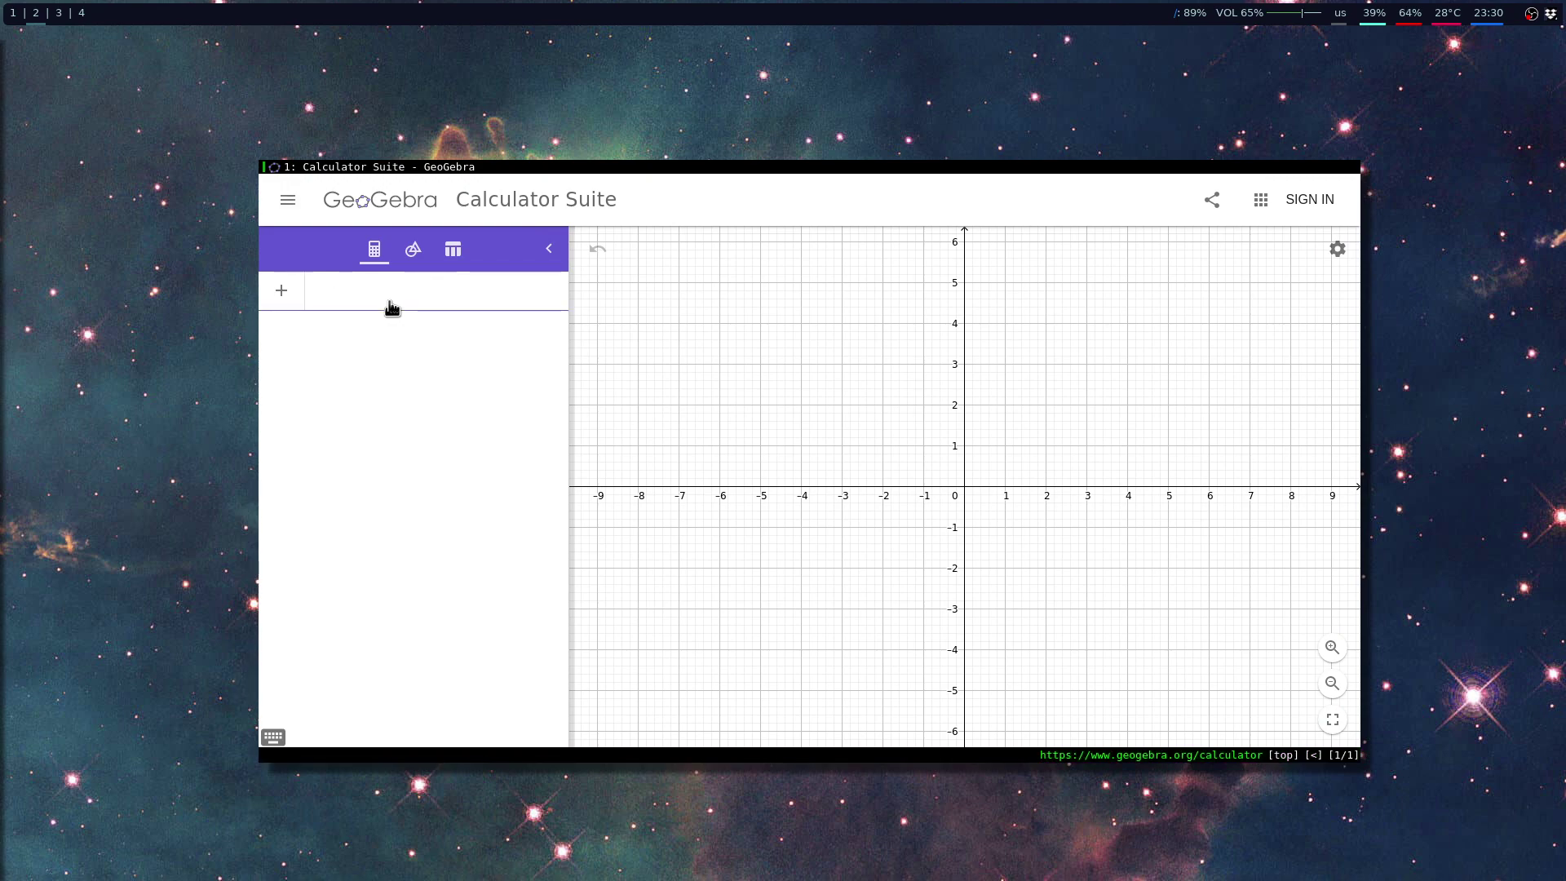
pyautogui.click(391, 307)
pyautogui.write('f(')
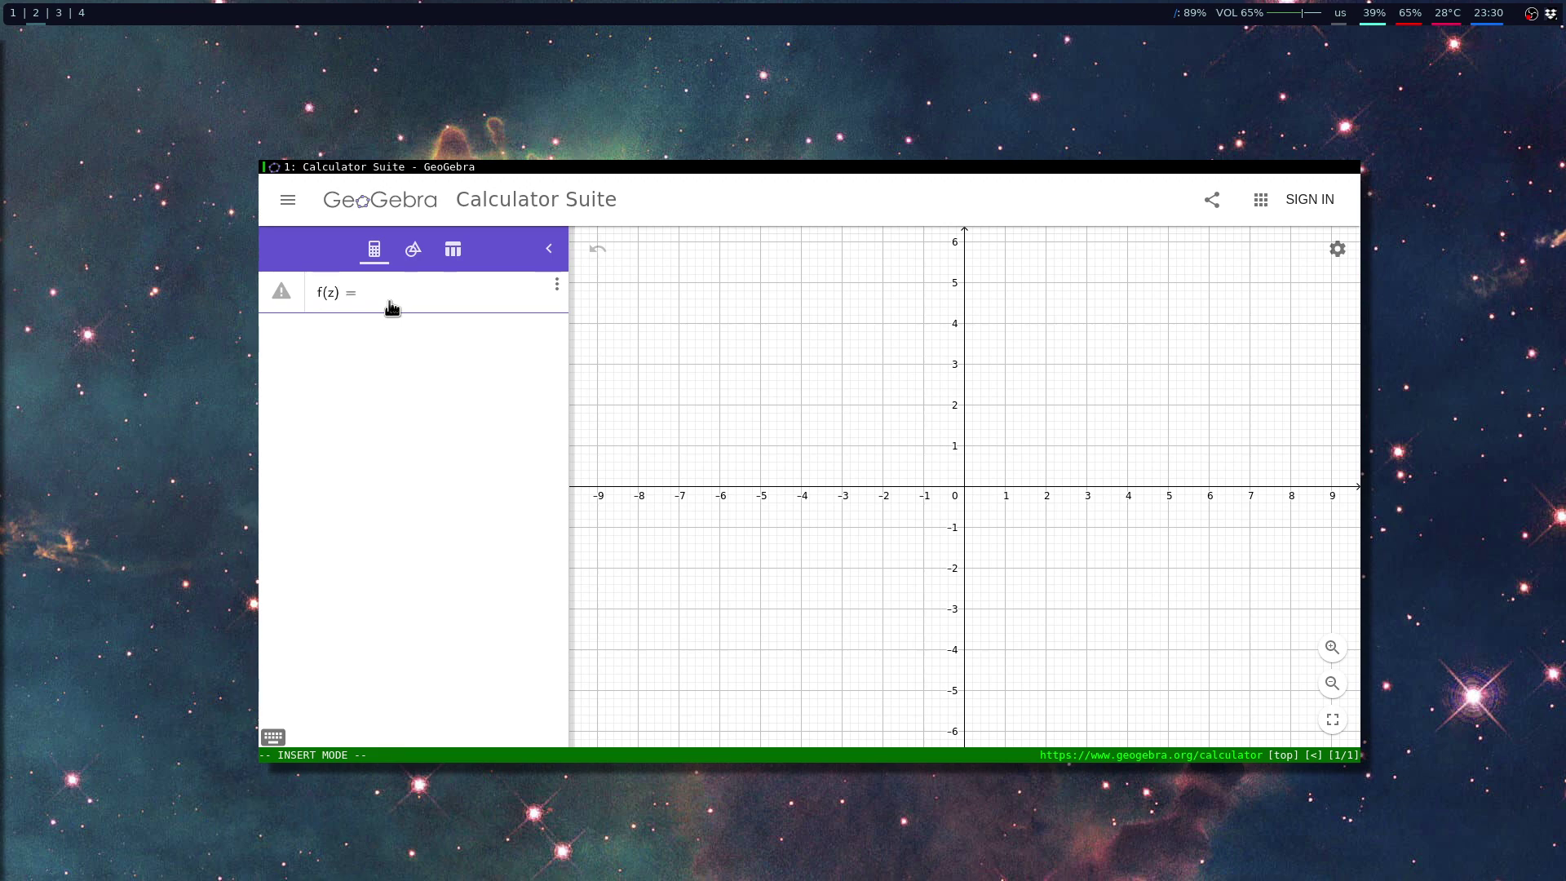
pyautogui.write('z)=(1+z)/(')
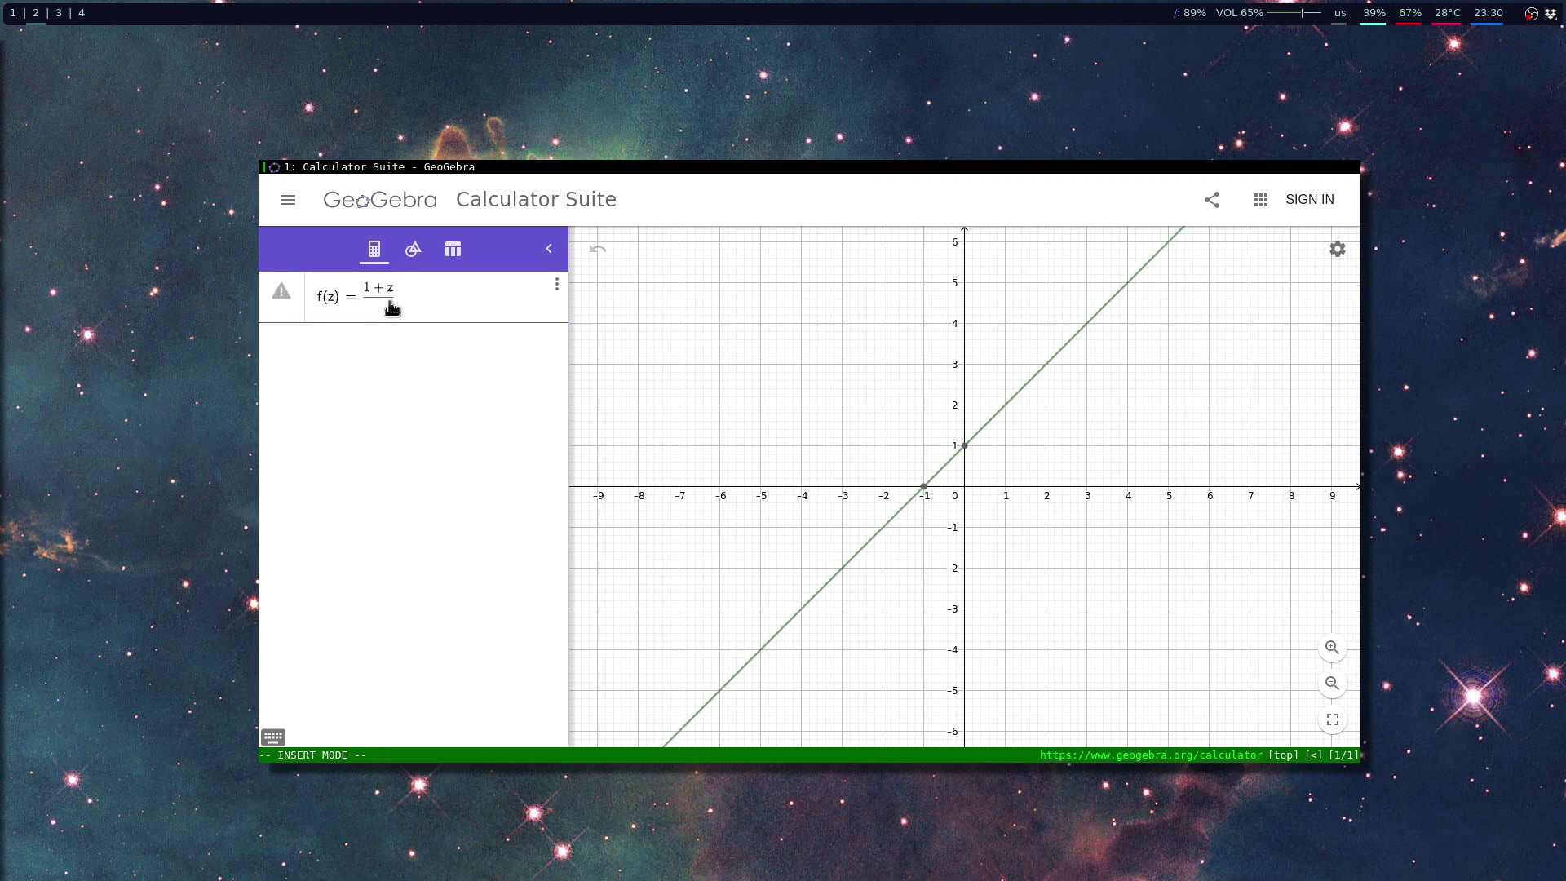
pyautogui.write('1-z')
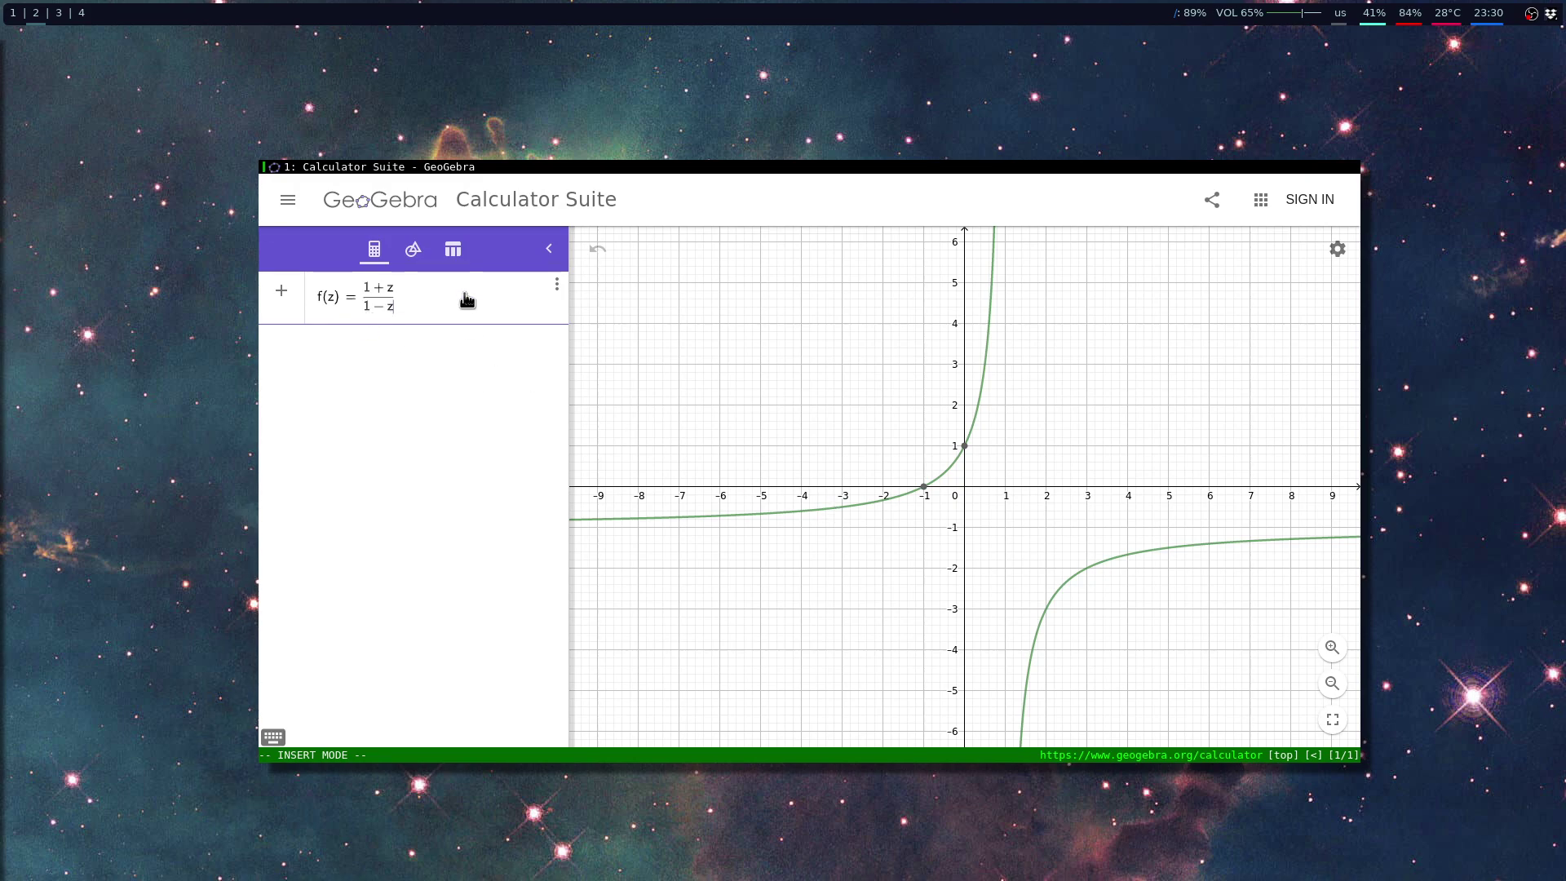
pyautogui.press('Return')
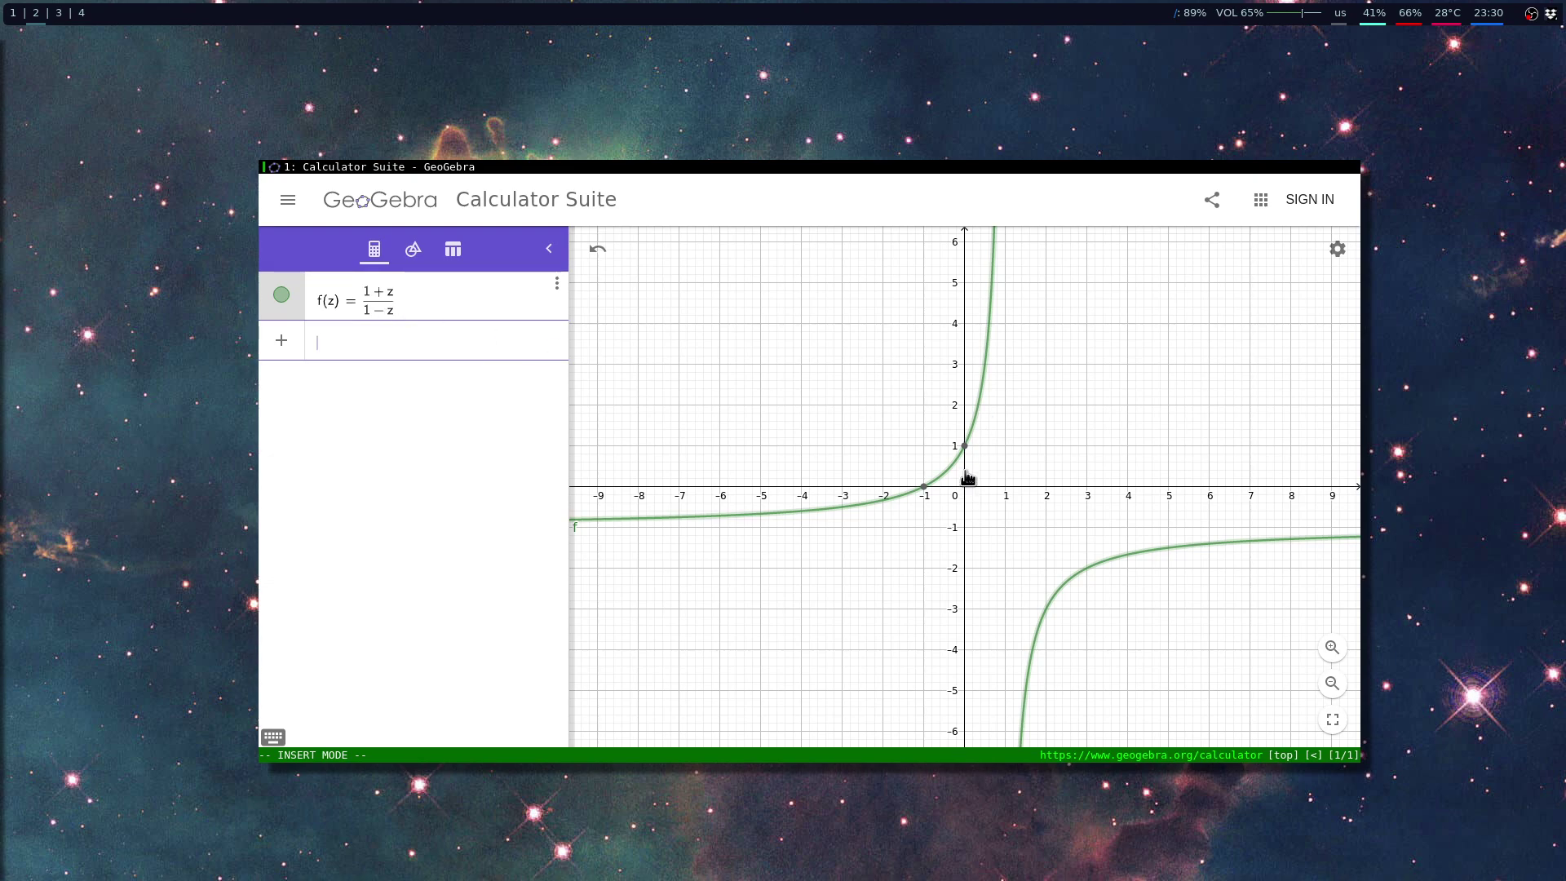
# Hide the graph of f and plot the complex number 1 + i
pyautogui.click(282, 295)
pyautogui.click(428, 344)
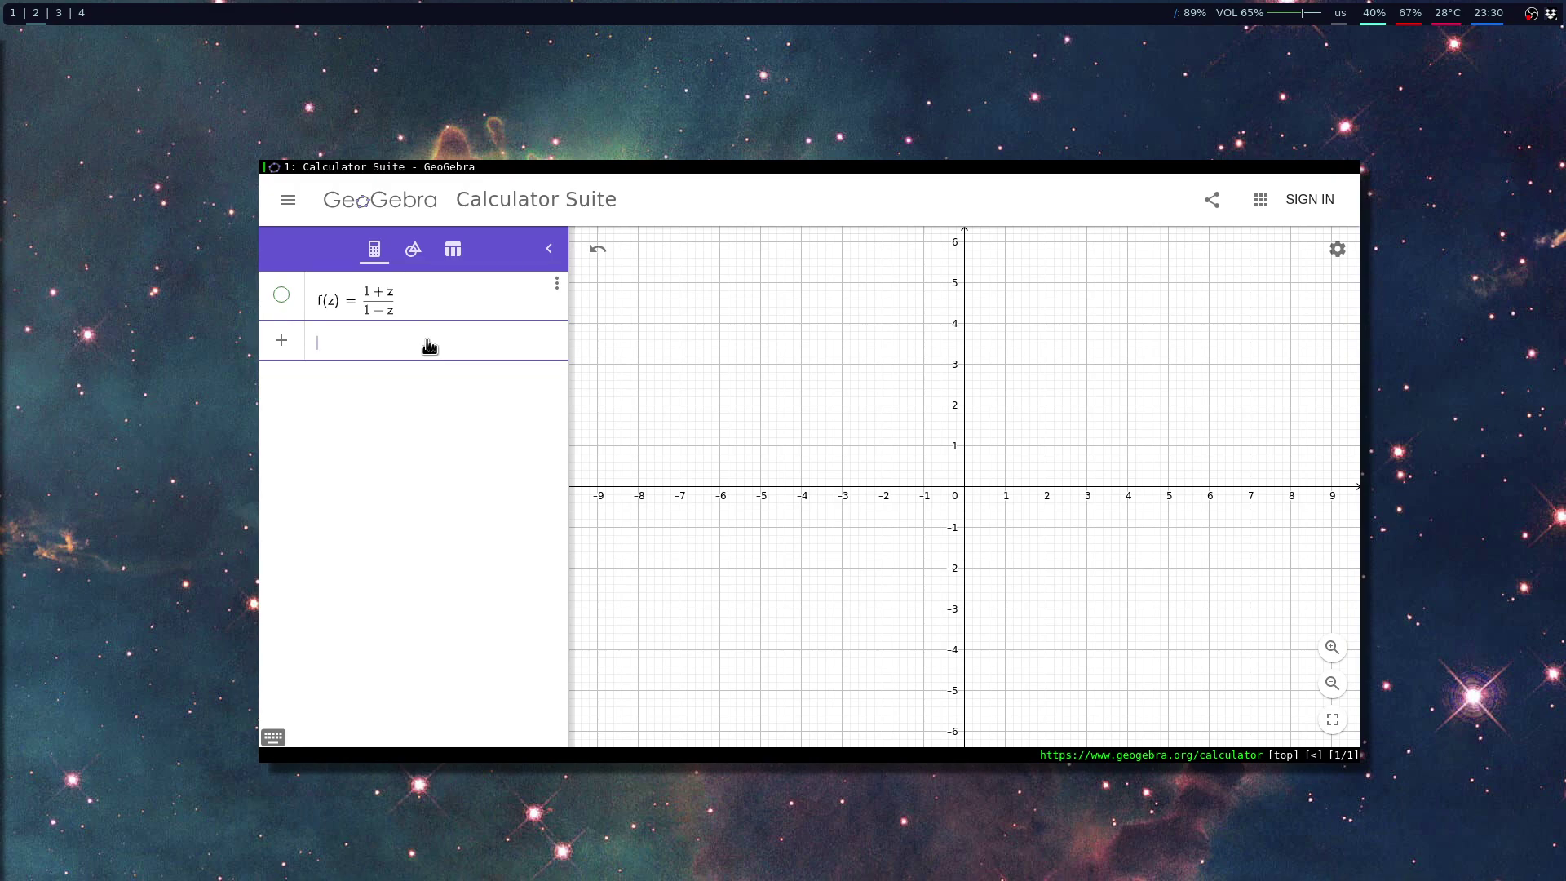
pyautogui.press('i')
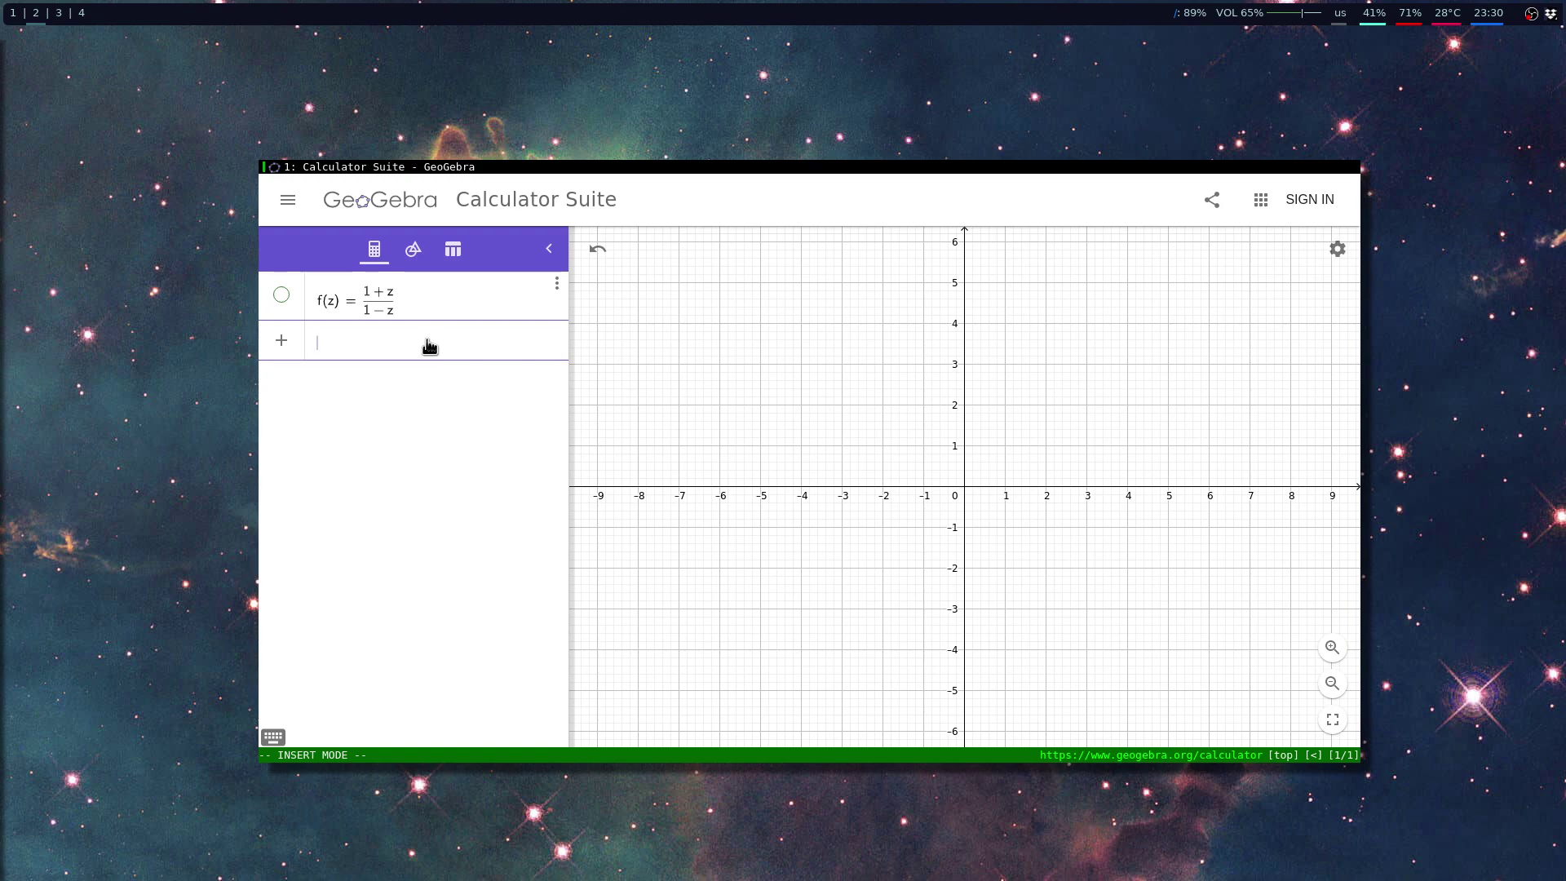
pyautogui.write('i')
pyautogui.press('Return')
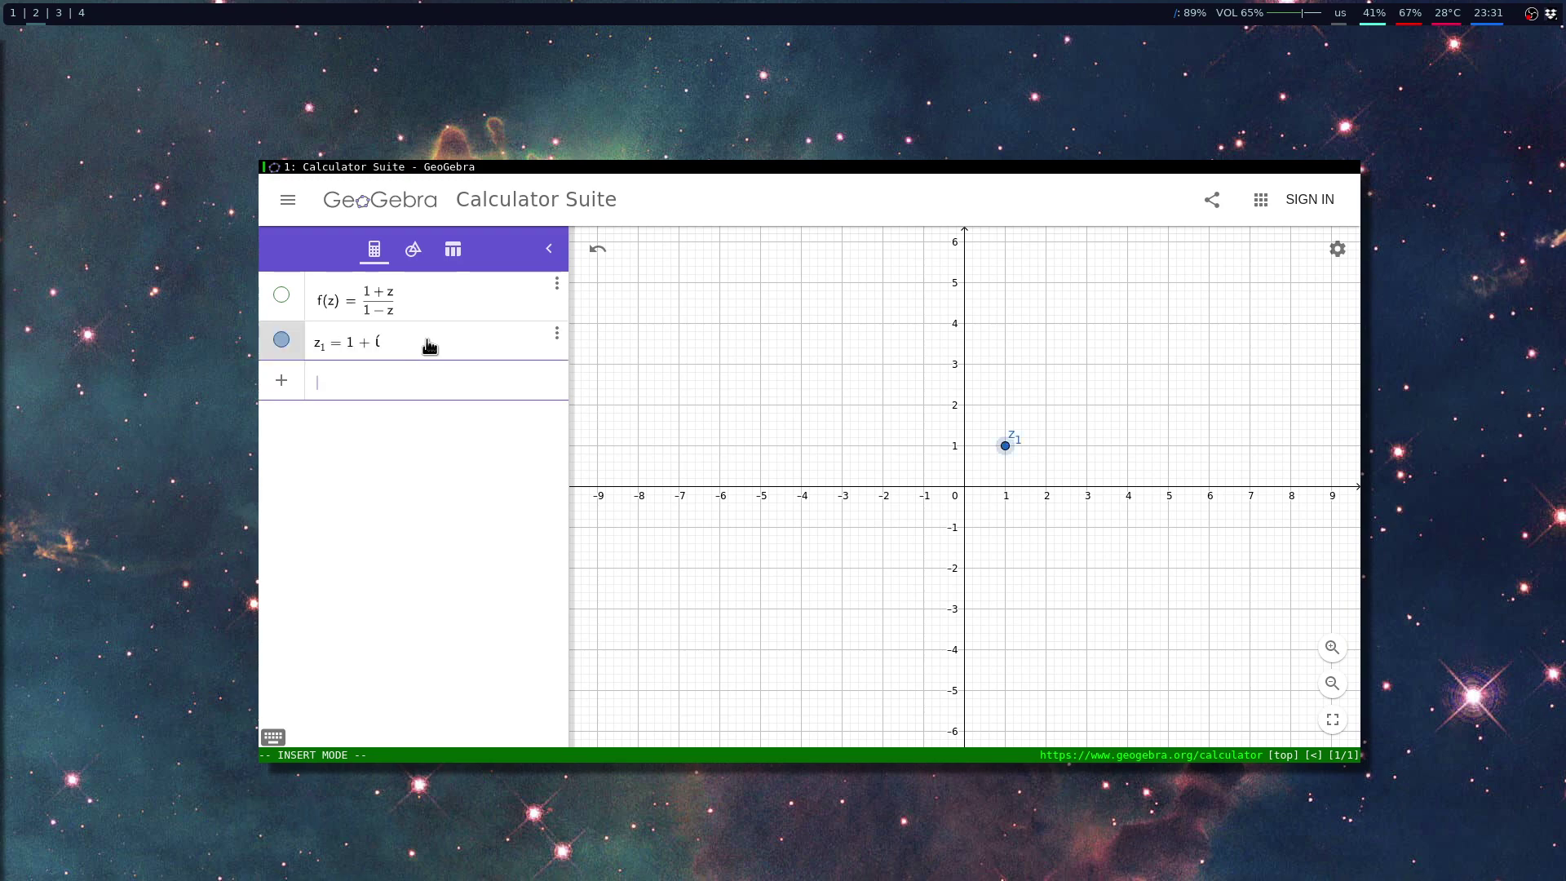
pyautogui.moveTo(1009, 455)
pyautogui.mouseDown()
pyautogui.moveTo(1065, 459)
pyautogui.moveTo(1008, 447)
pyautogui.mouseUp()
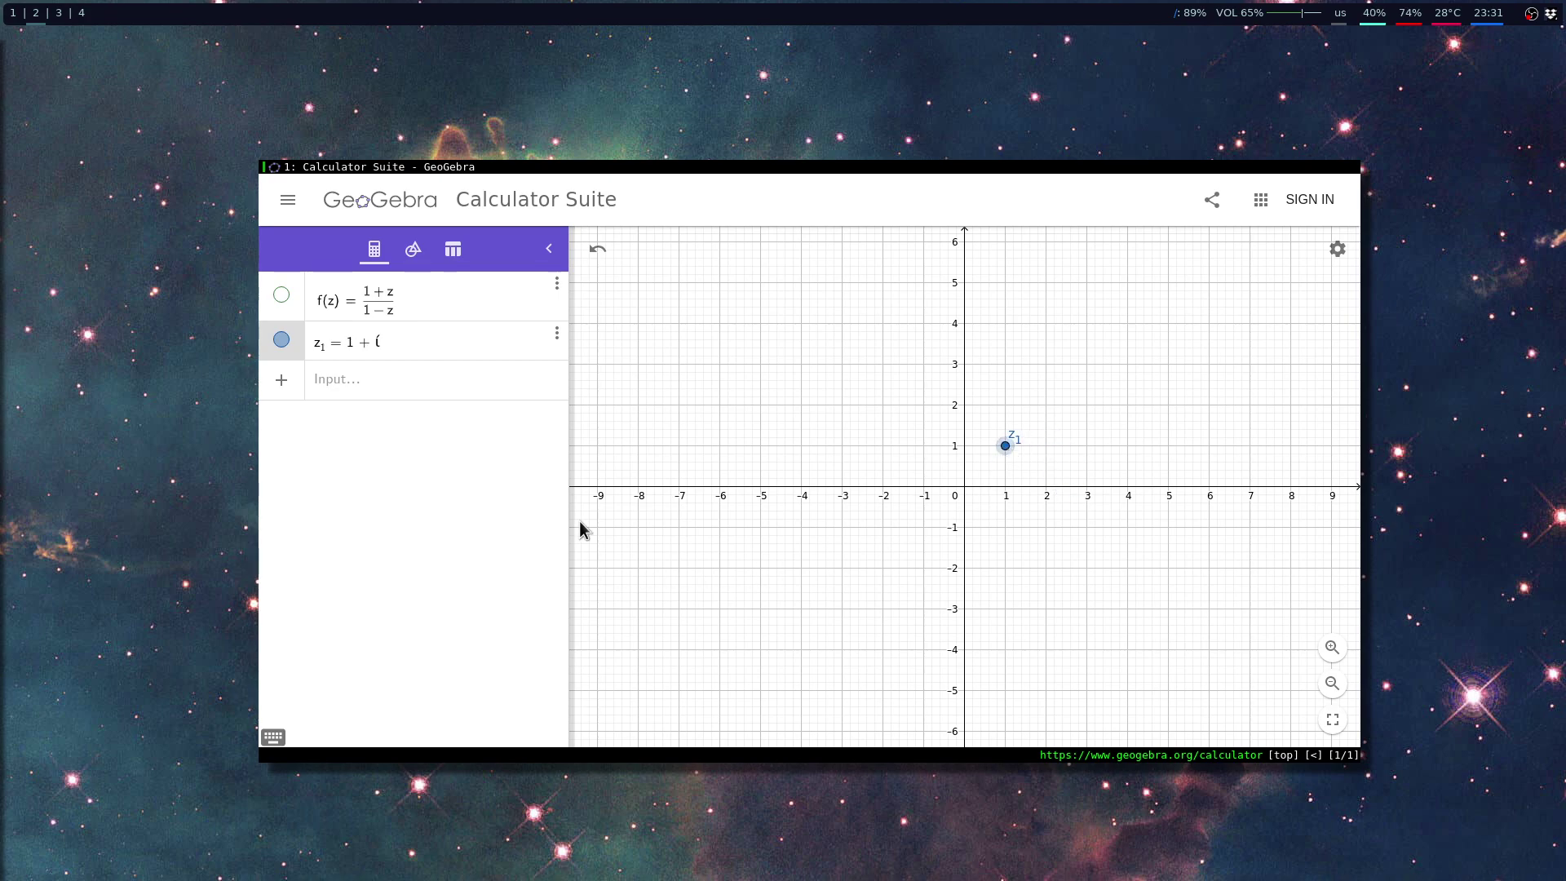
# Add f(z1) as a new expression to plot the image of the complex point
pyautogui.click(423, 387)
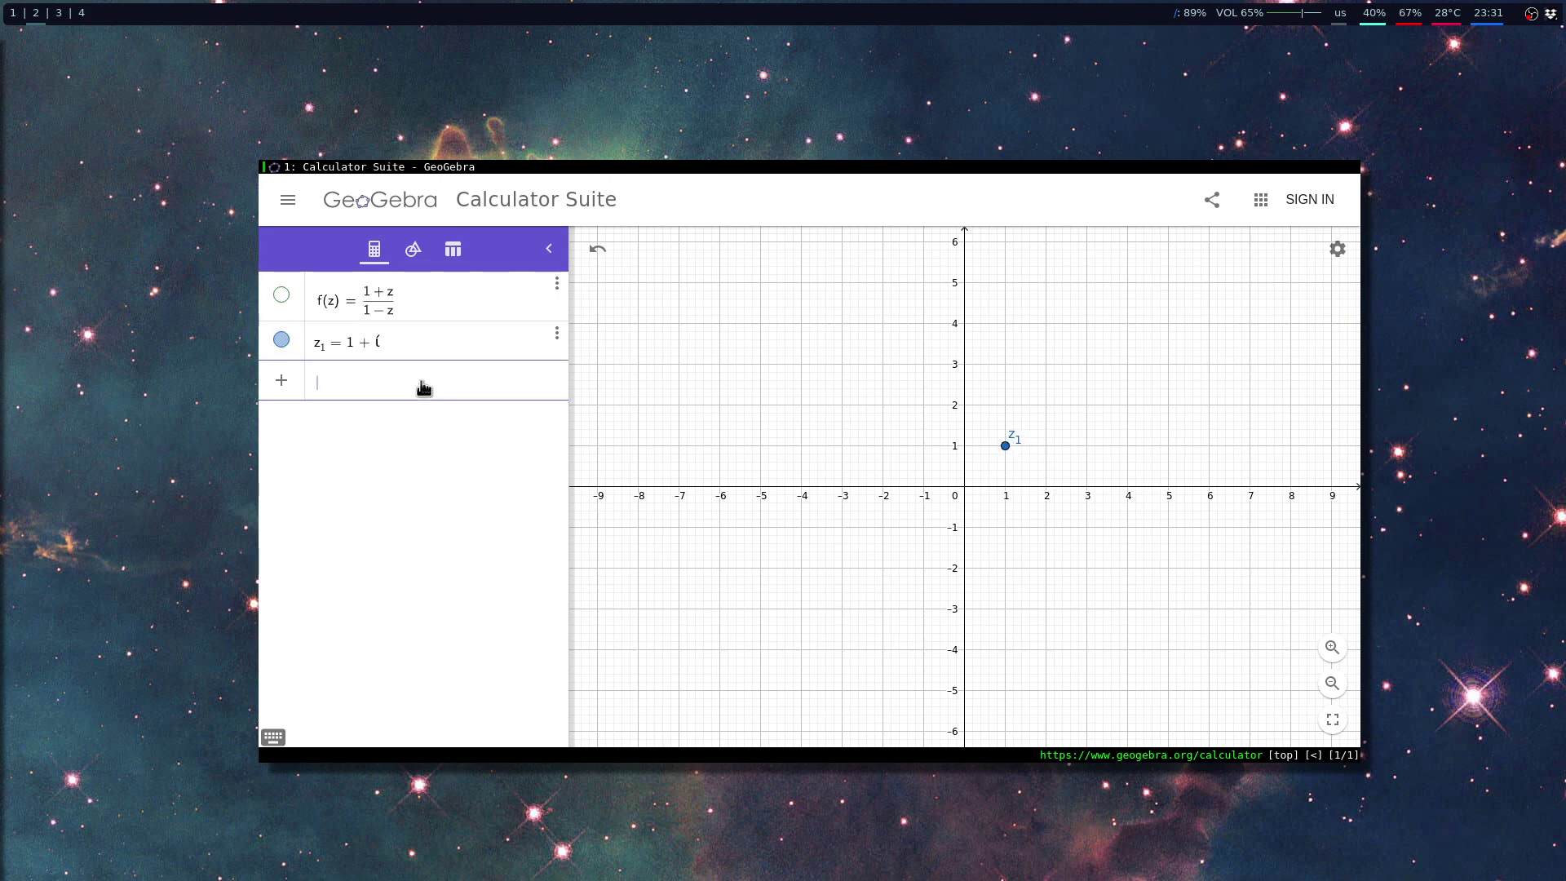
pyautogui.press('f')
pyautogui.press('Escape')
pyautogui.click(423, 387)
pyautogui.write('f(')
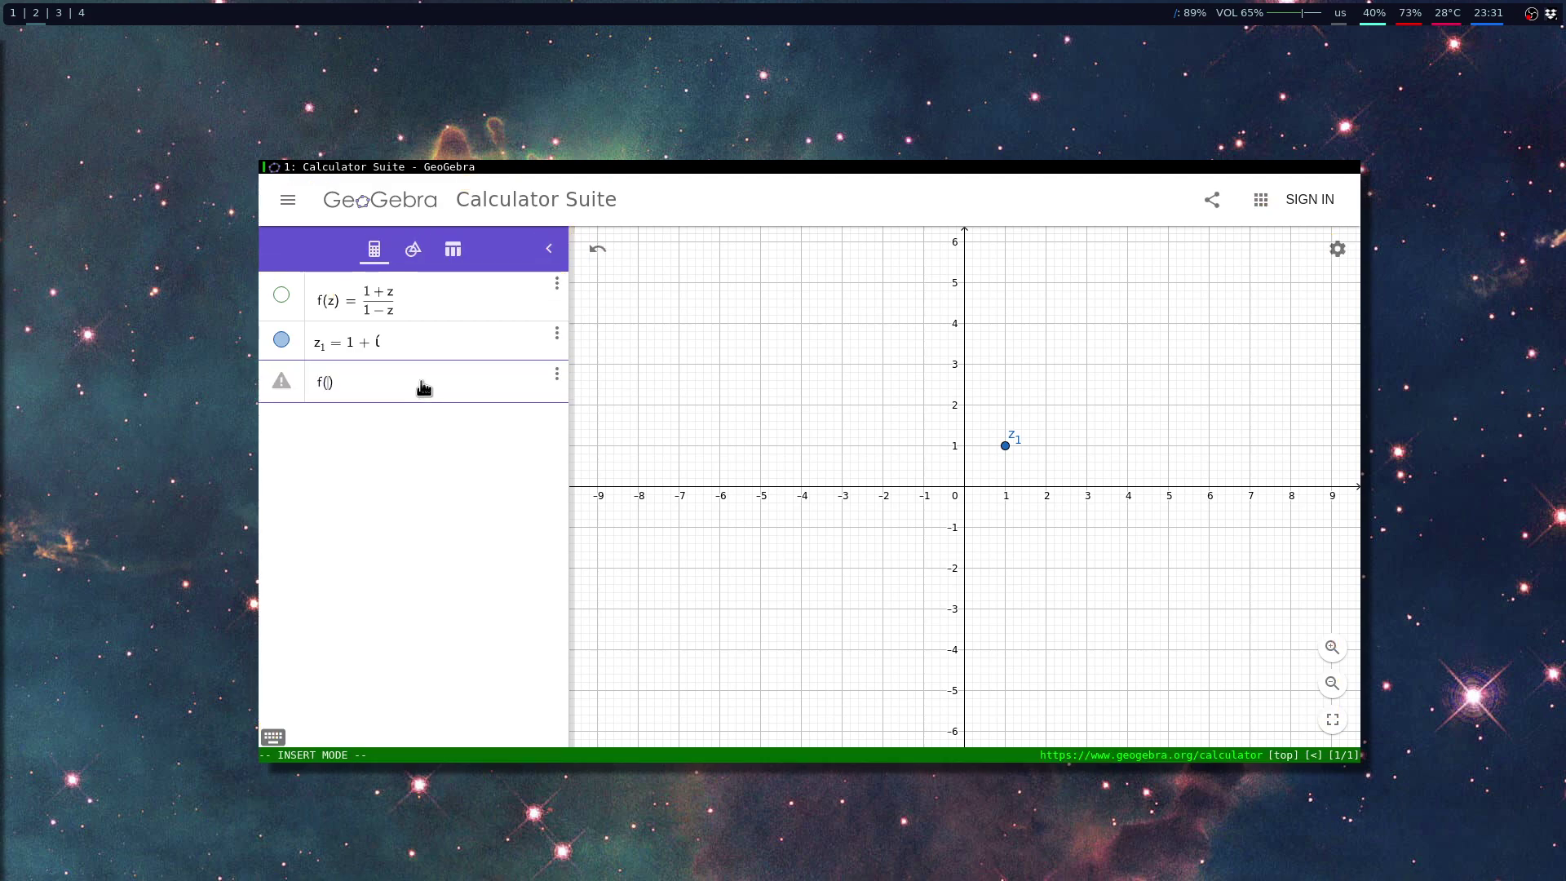
pyautogui.write('z1')
pyautogui.press('Return')
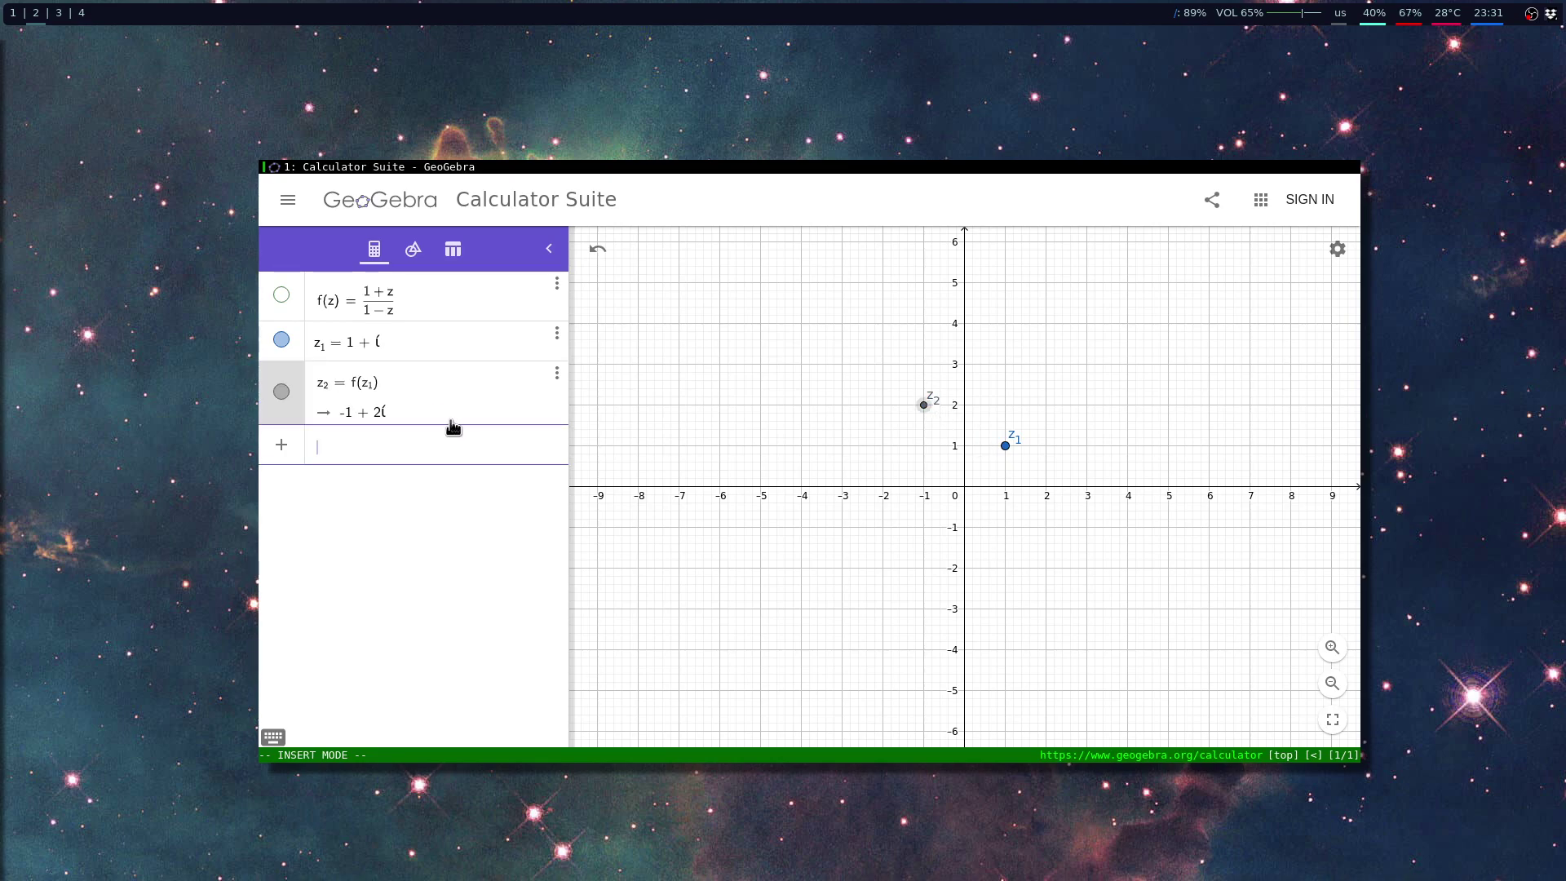
# Move z1 to 1.75 + 1.85i and on to about 1.01 + 0.57i, watching how its image z2 responds
pyautogui.moveTo(1008, 454); pyautogui.dragTo(1038, 418)
pyautogui.scroll(2, 982, 489)
pyautogui.scroll(3, 982, 491)
pyautogui.scroll(-2, 1001, 489)
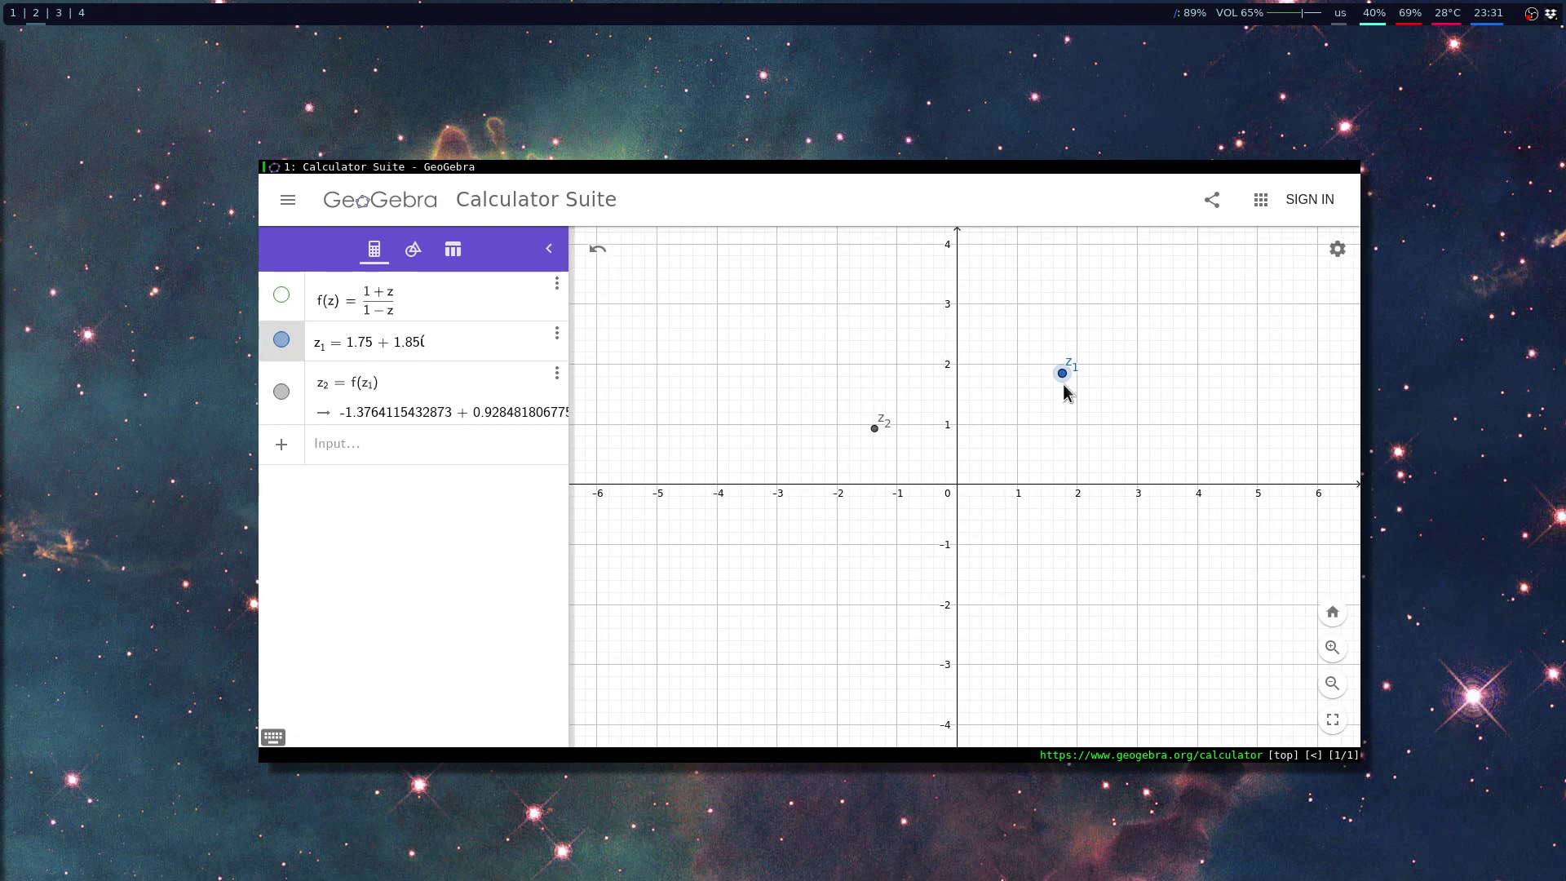
pyautogui.moveTo(1063, 374); pyautogui.dragTo(1018, 450)
# Add a circle centred at (0,0) with radius 1
pyautogui.click(496, 449)
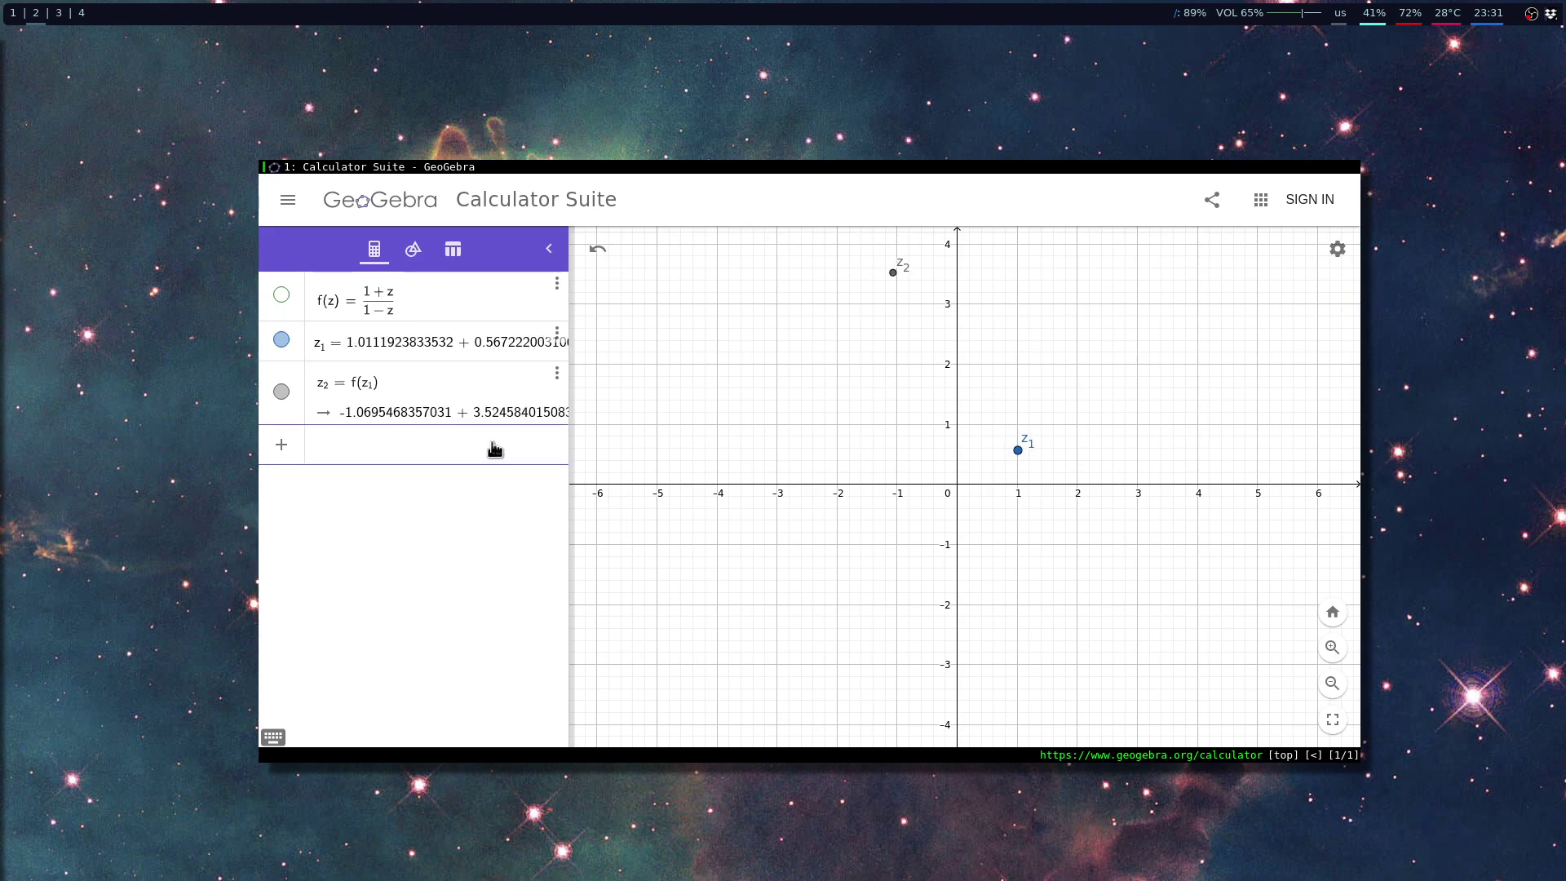
pyautogui.write('Cirle()')
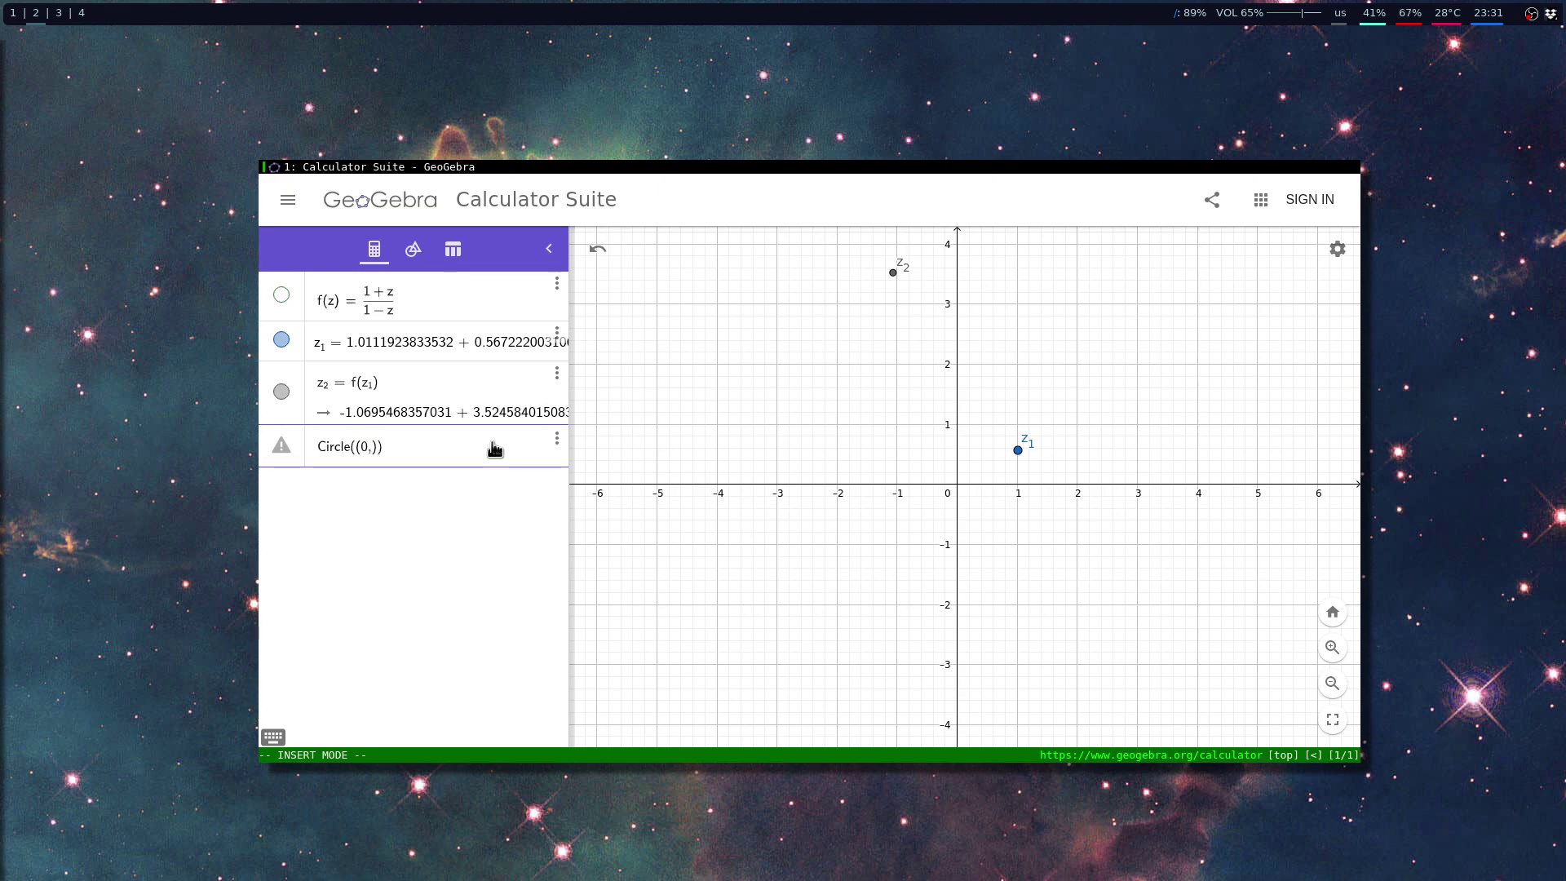
pyautogui.write('(0,0),1')
pyautogui.press('Return')
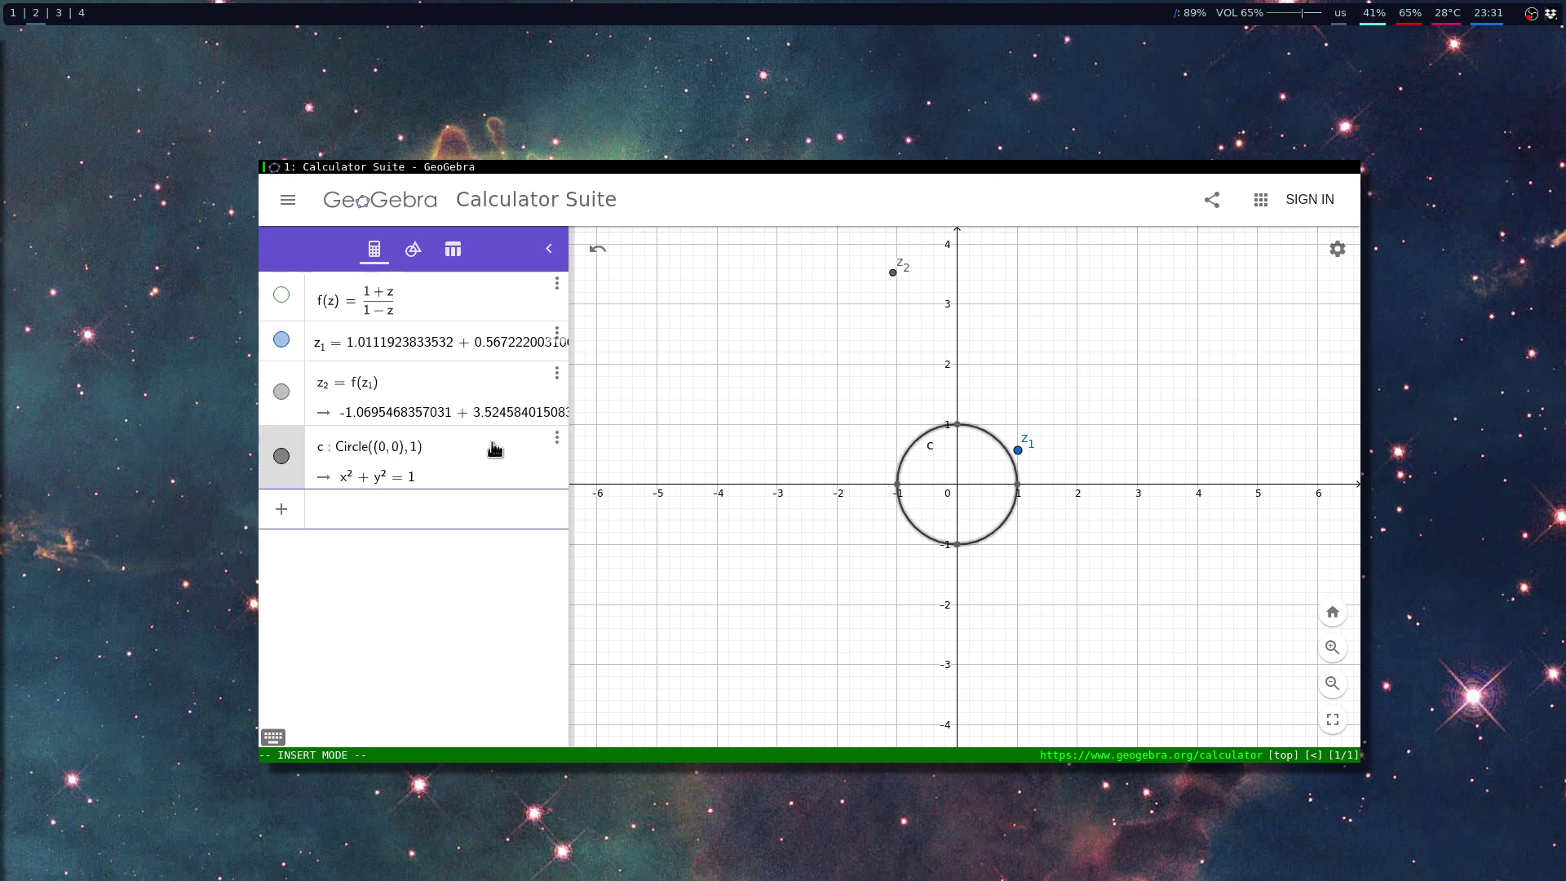
pyautogui.scroll(3, 1112, 490)
pyautogui.scroll(-2, 1112, 489)
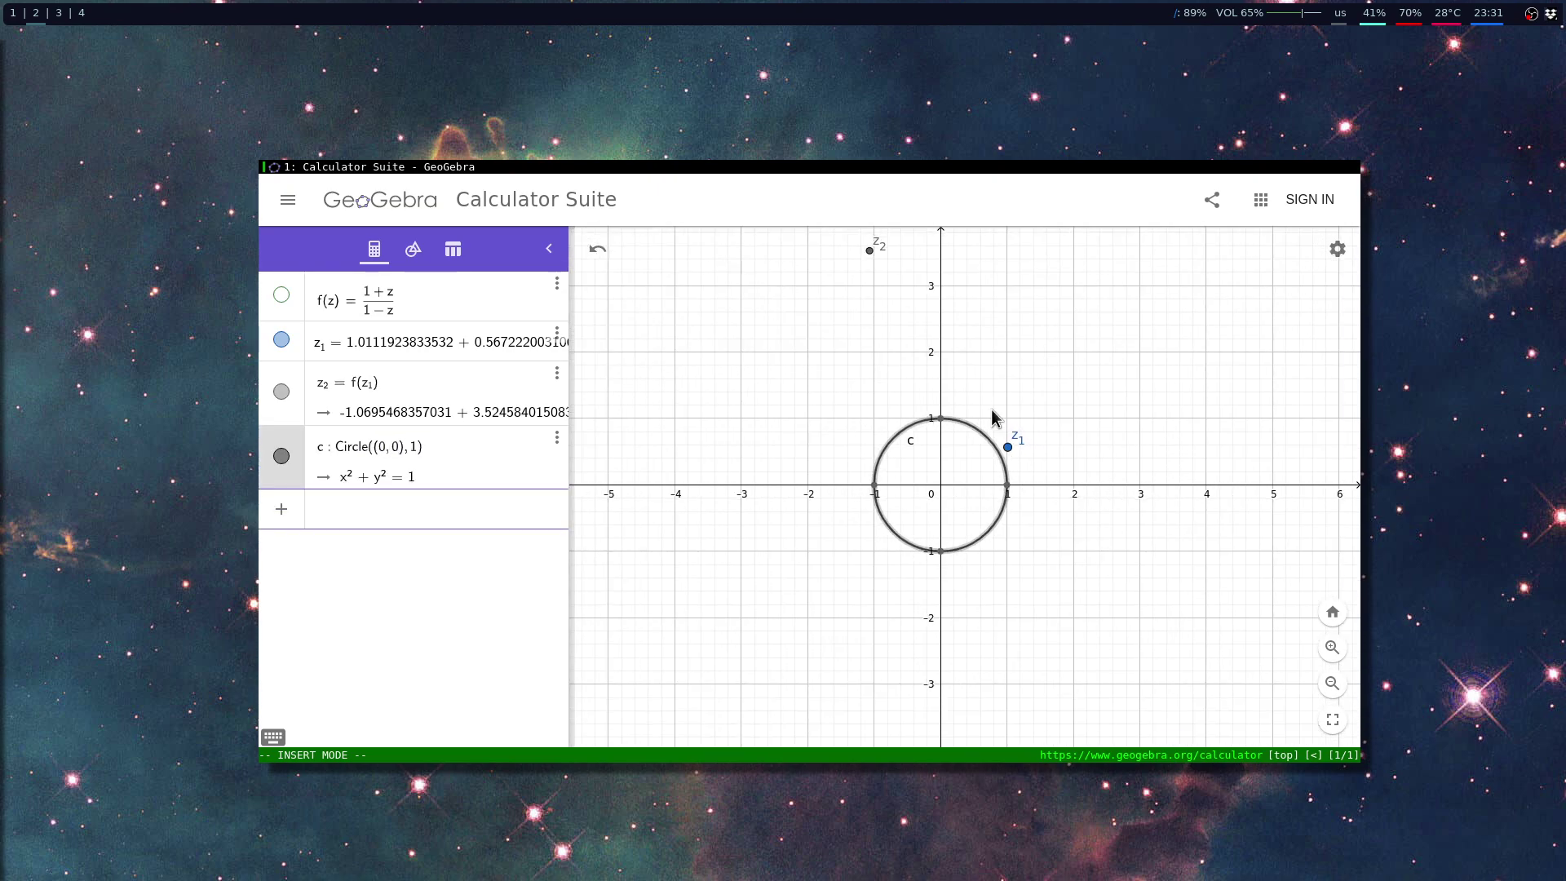
# Move z1 inside the unit circle, out to 2 + 2i, and back inside to about 0.78 + 0.08i to compare with z2
pyautogui.moveTo(1009, 452); pyautogui.dragTo(921, 513)
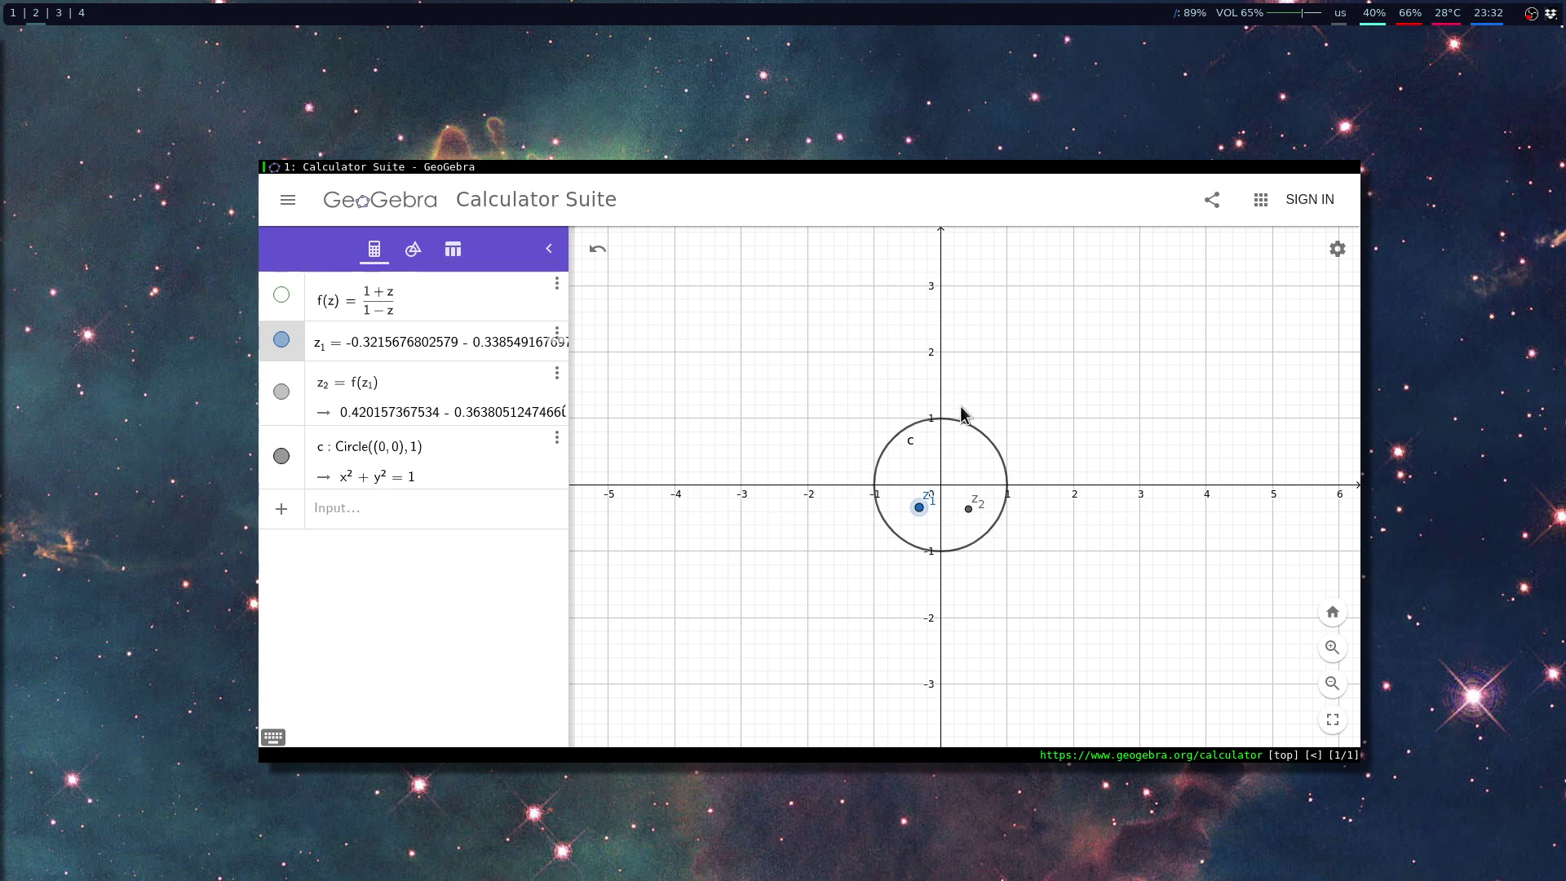
pyautogui.moveTo(928, 501); pyautogui.dragTo(1085, 371)
pyautogui.moveTo(922, 513); pyautogui.dragTo(1105, 332)
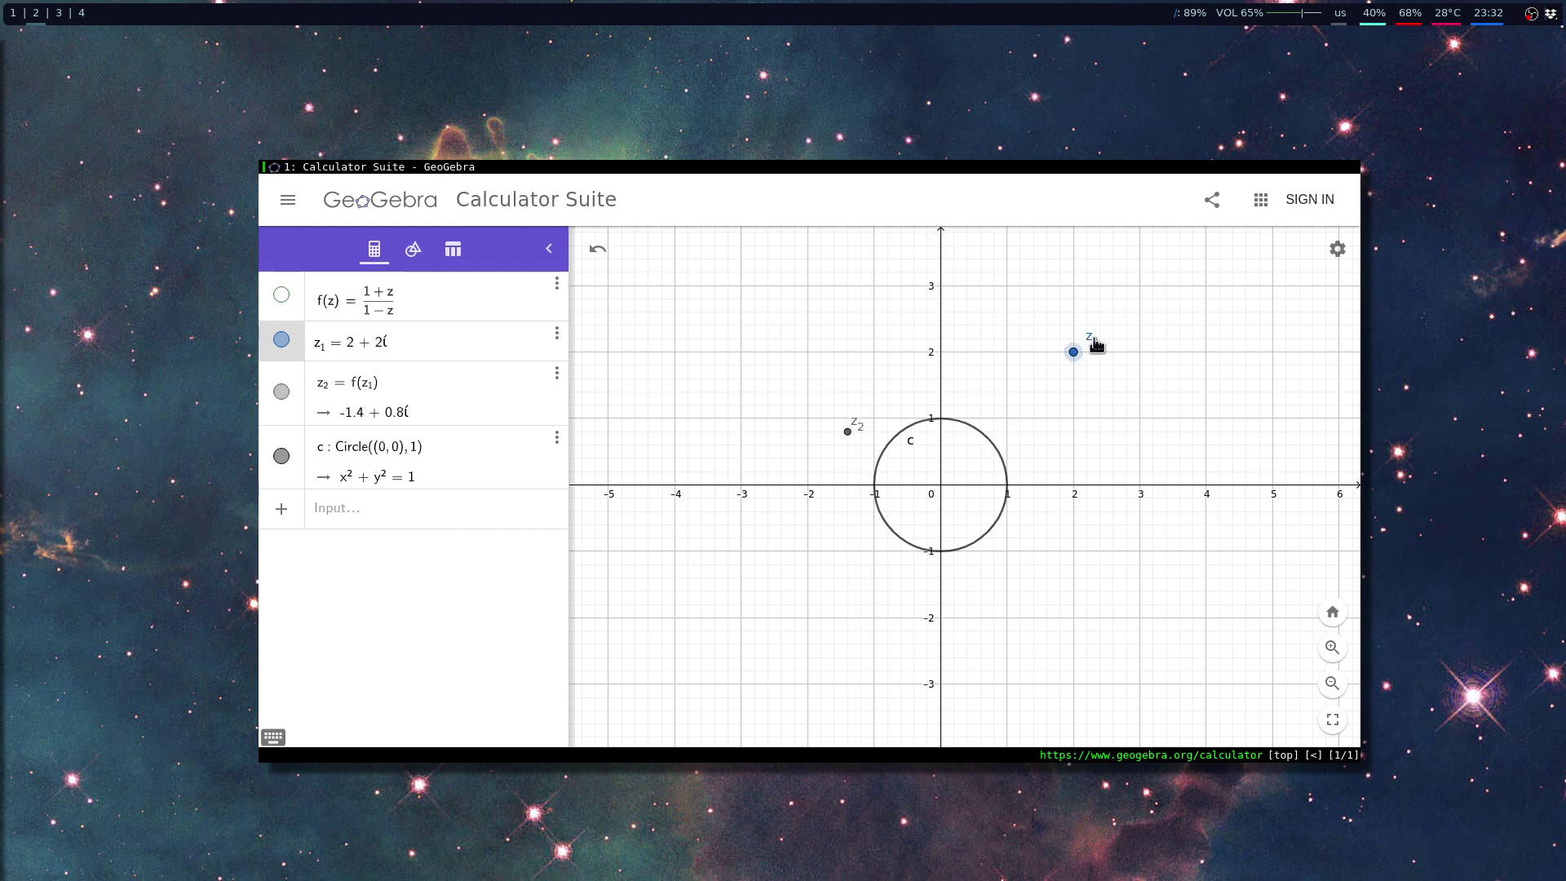
pyautogui.moveTo(1075, 357); pyautogui.dragTo(986, 483)
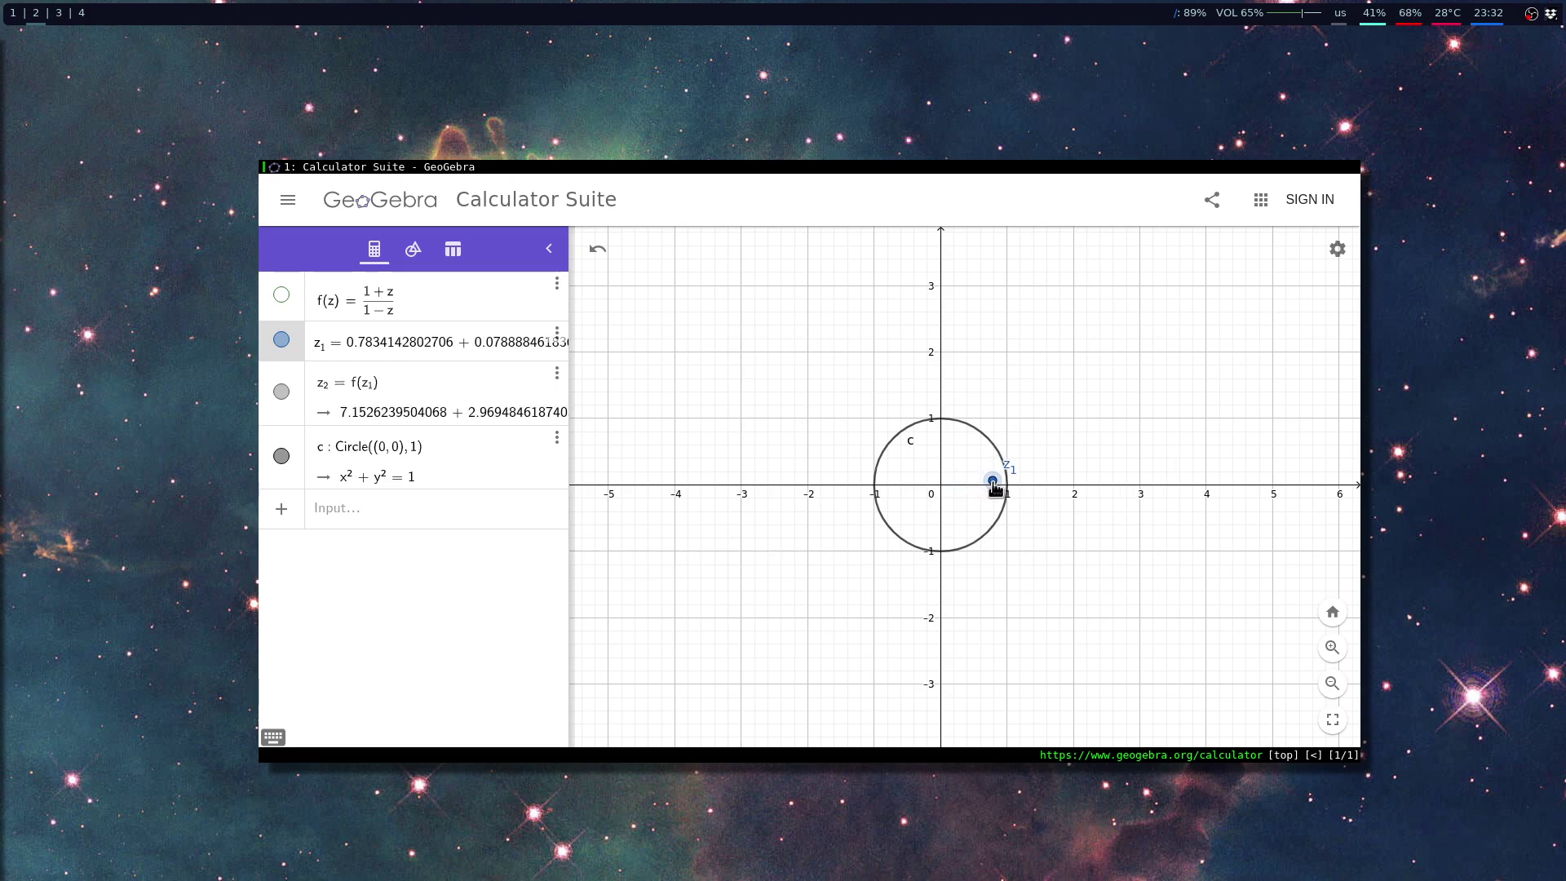
# Move z1 onto the unit circle at about 0.60 - 0.84i and examine where its image z2 lies
pyautogui.moveTo(981, 488)
pyautogui.mouseDown()
pyautogui.moveTo(964, 488)
pyautogui.moveTo(1004, 480)
pyautogui.moveTo(1003, 453)
pyautogui.moveTo(1007, 475)
pyautogui.moveTo(985, 460)
pyautogui.moveTo(999, 463)
pyautogui.moveTo(986, 498)
pyautogui.mouseUp()
pyautogui.scroll(-5, 994, 463)
pyautogui.scroll(5, 986, 505)
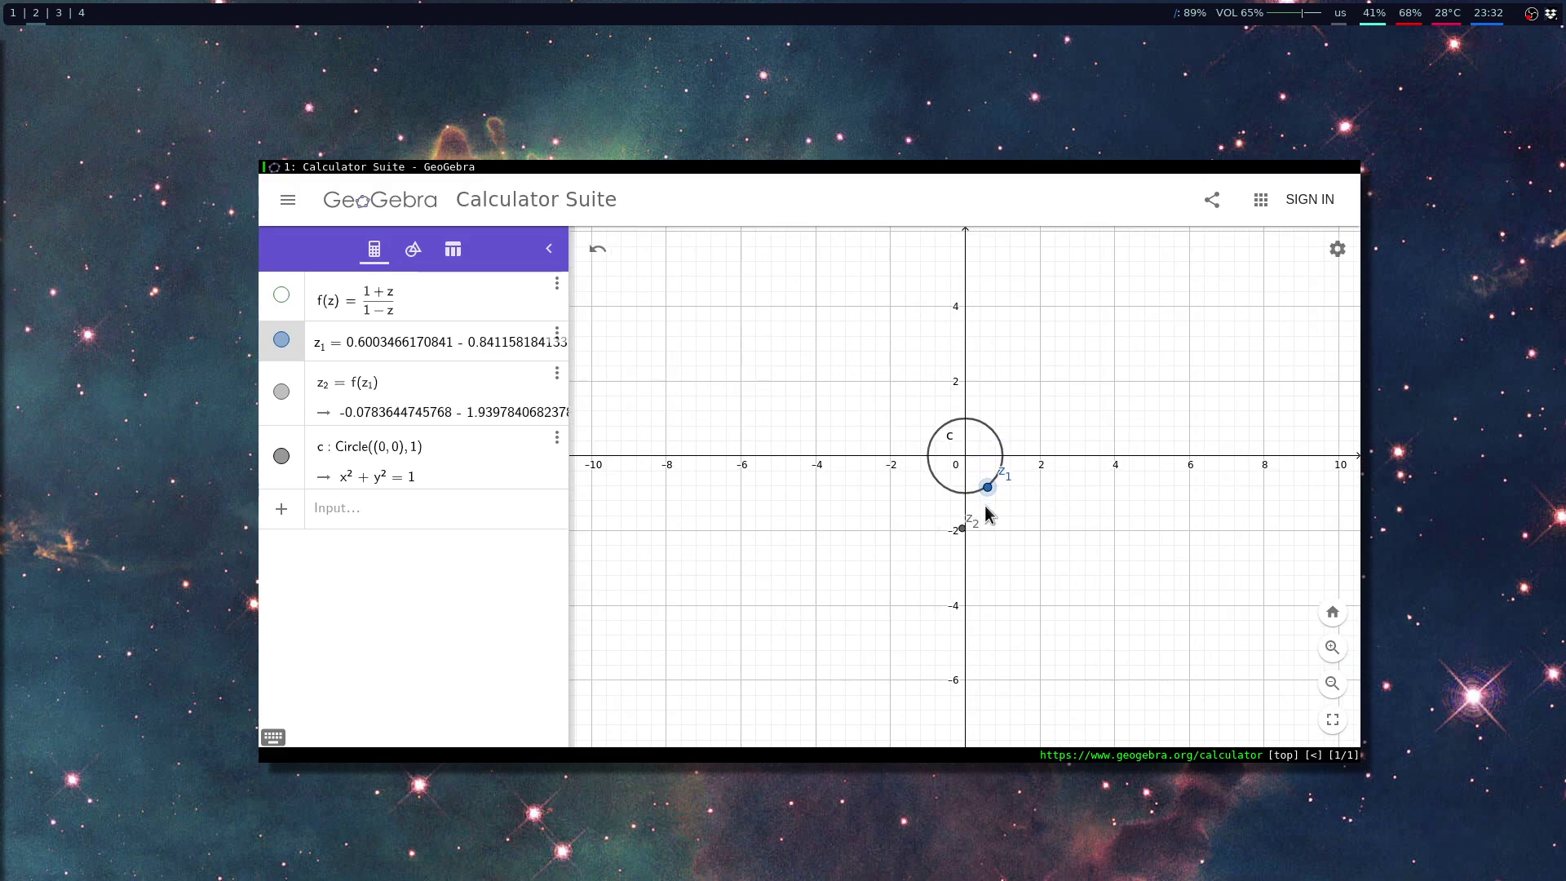
pyautogui.moveTo(1031, 386); pyautogui.dragTo(1043, 436)
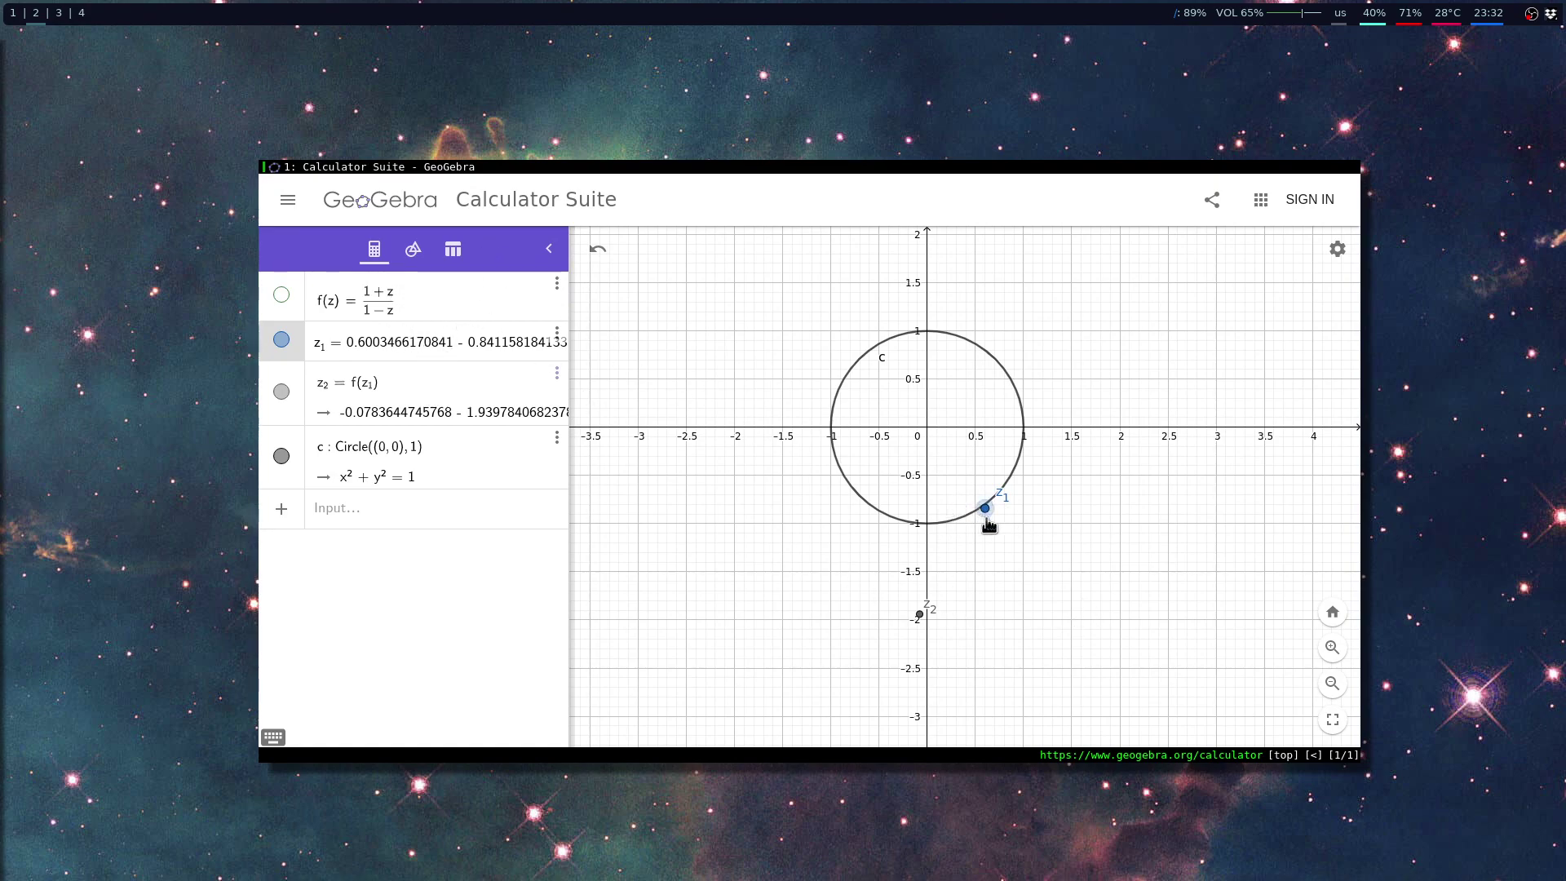
# Move z1 inside the circle to about -0.49 + 0.07i, and onto its edge at about -0.80 - 0.59i, following z2
pyautogui.moveTo(986, 512); pyautogui.dragTo(956, 436)
pyautogui.moveTo(964, 453); pyautogui.dragTo(882, 425)
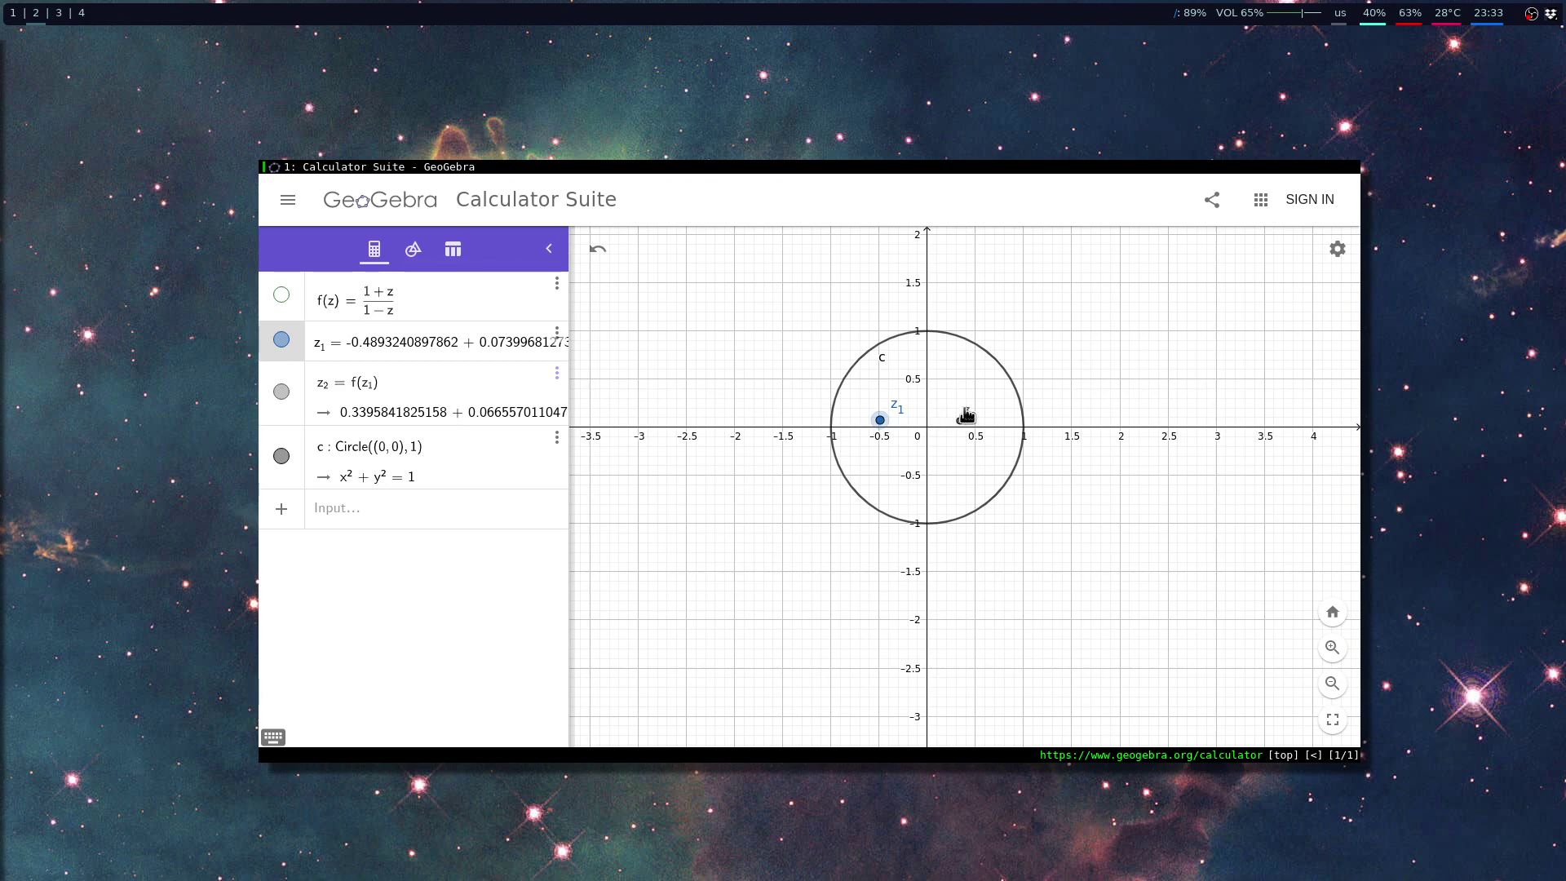
pyautogui.moveTo(880, 419); pyautogui.dragTo(867, 490)
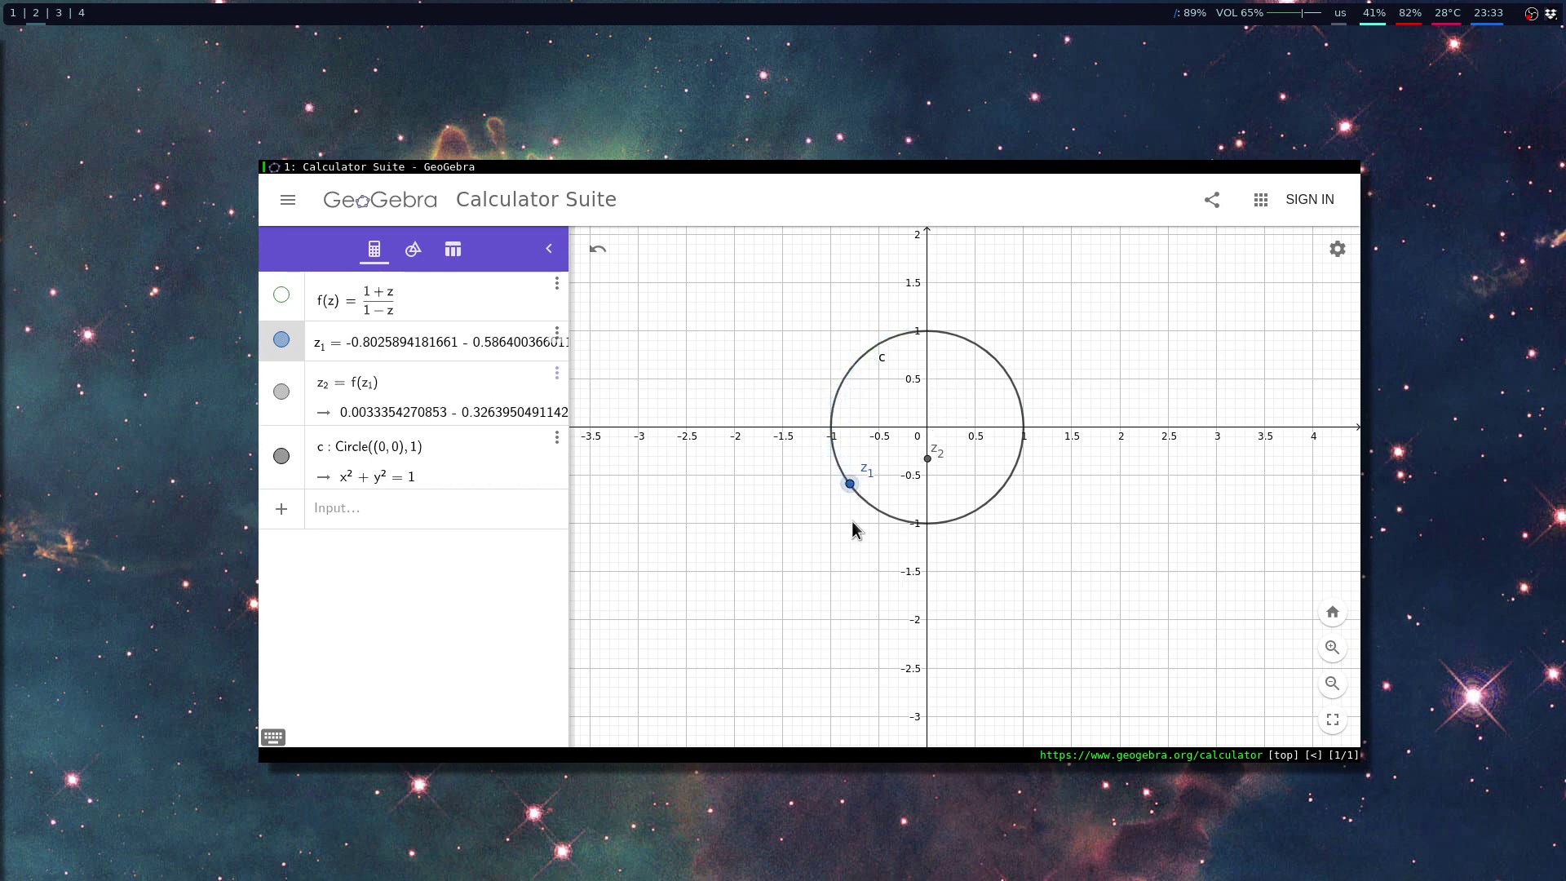
# Replace the definition of z1 with t=100
pyautogui.doubleClick(476, 341)
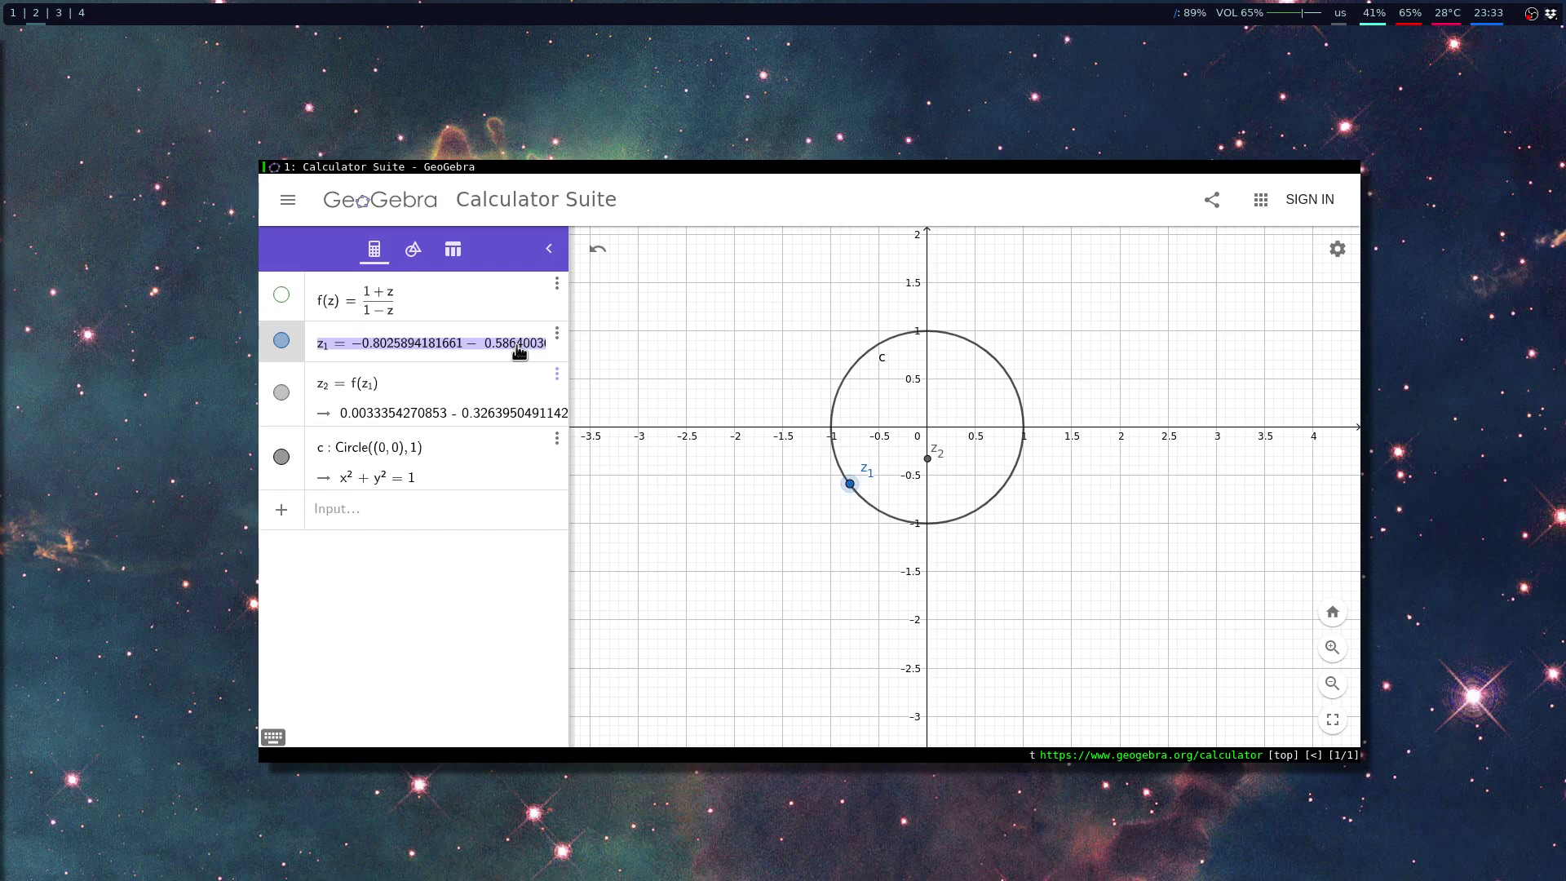
pyautogui.press('Escape')
pyautogui.write('i')
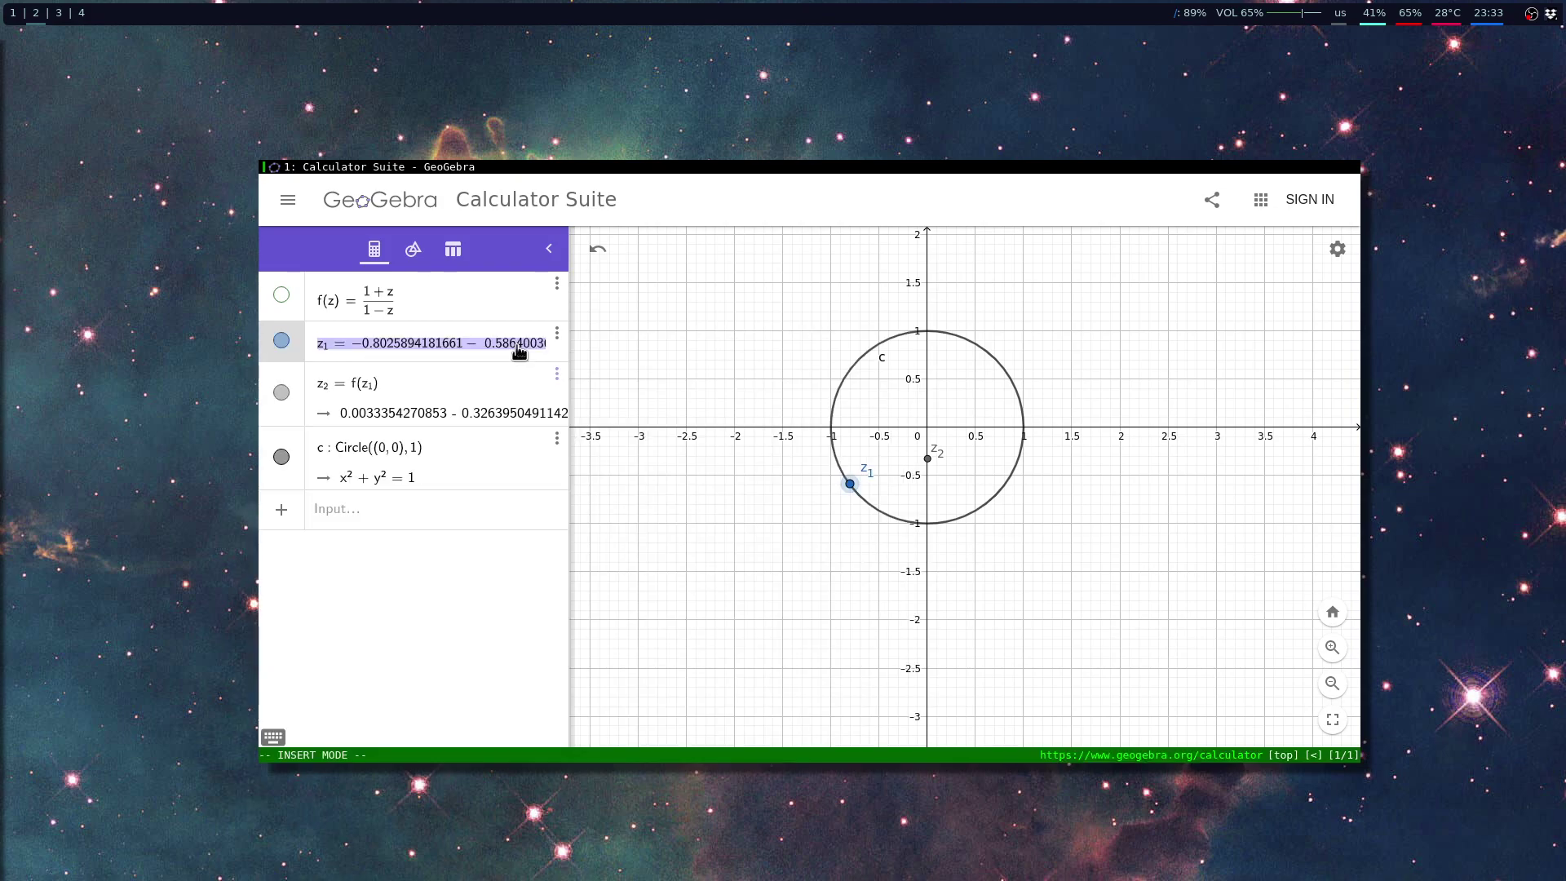
pyautogui.write('t=100')
pyautogui.press('Return')
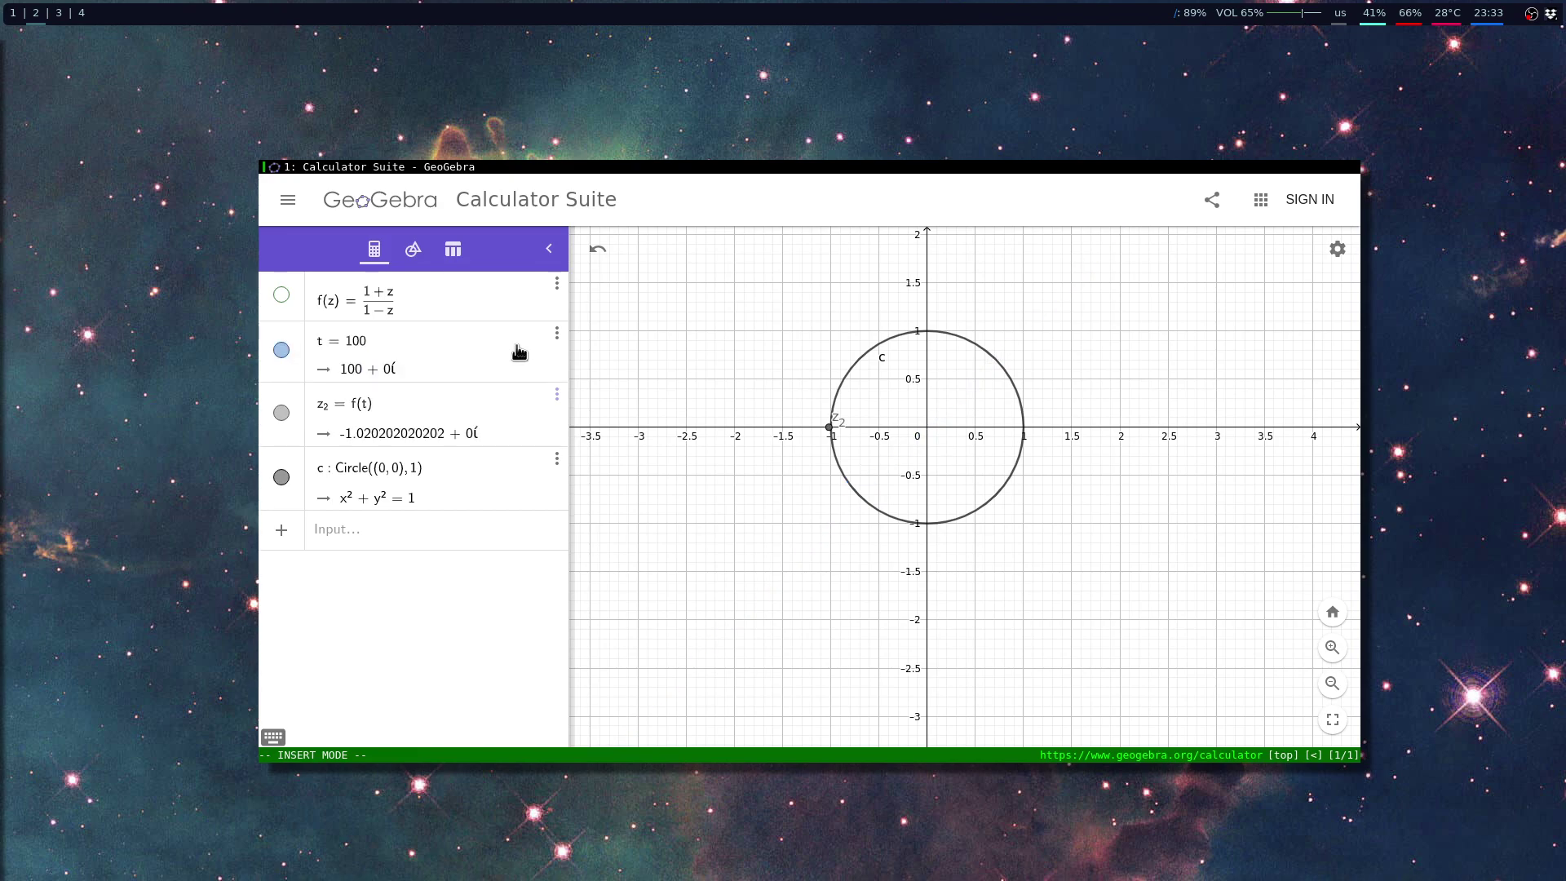
# Redefine the complex value t as th=100
pyautogui.press('Escape')
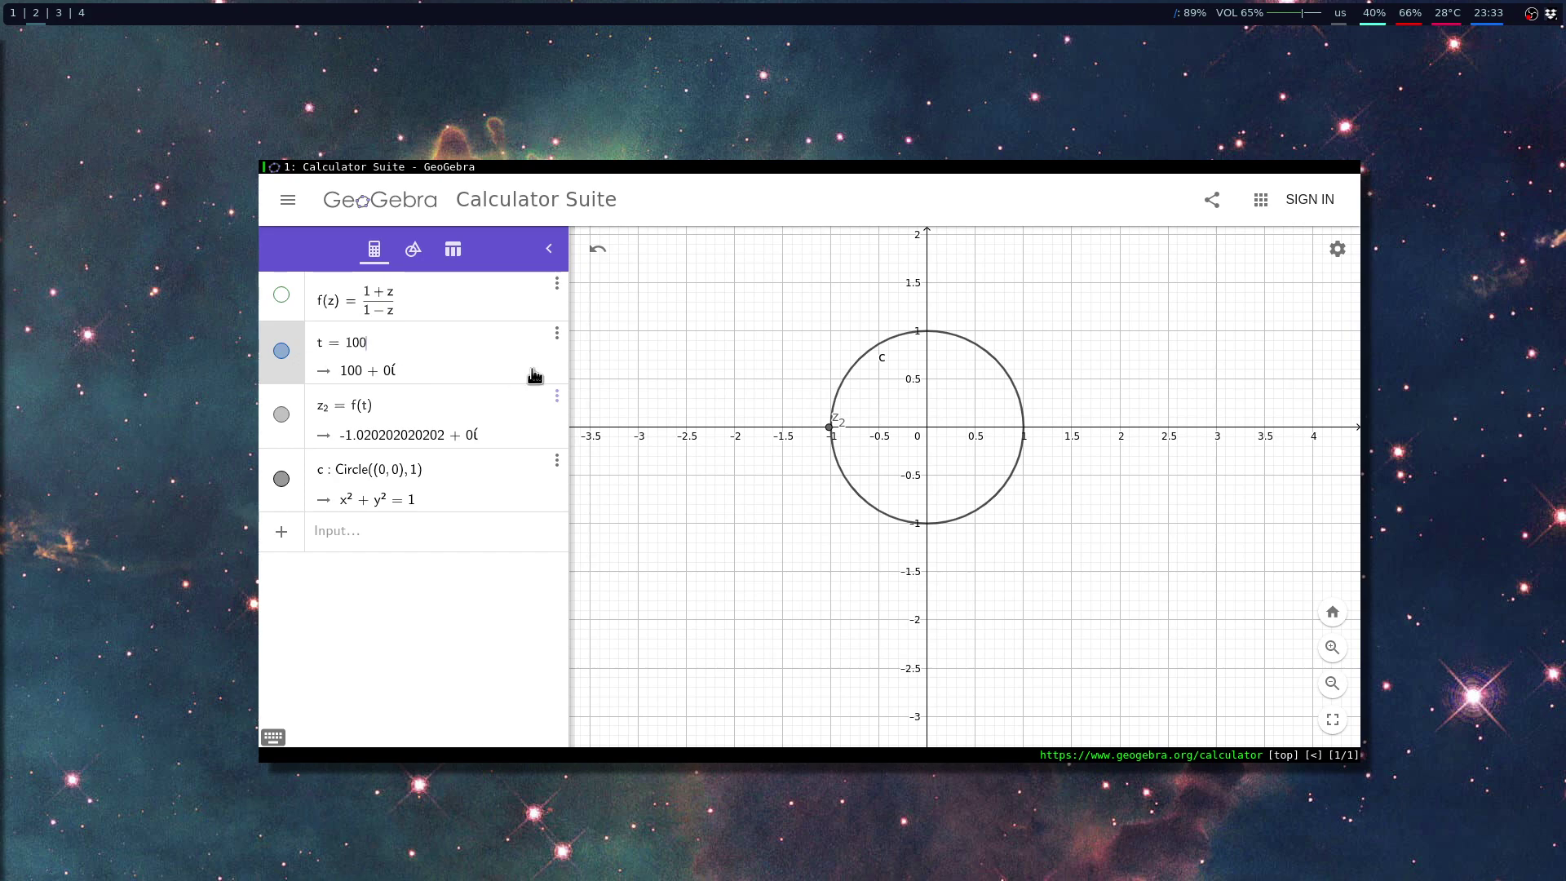
pyautogui.press('i')
pyautogui.press('BackSpace')
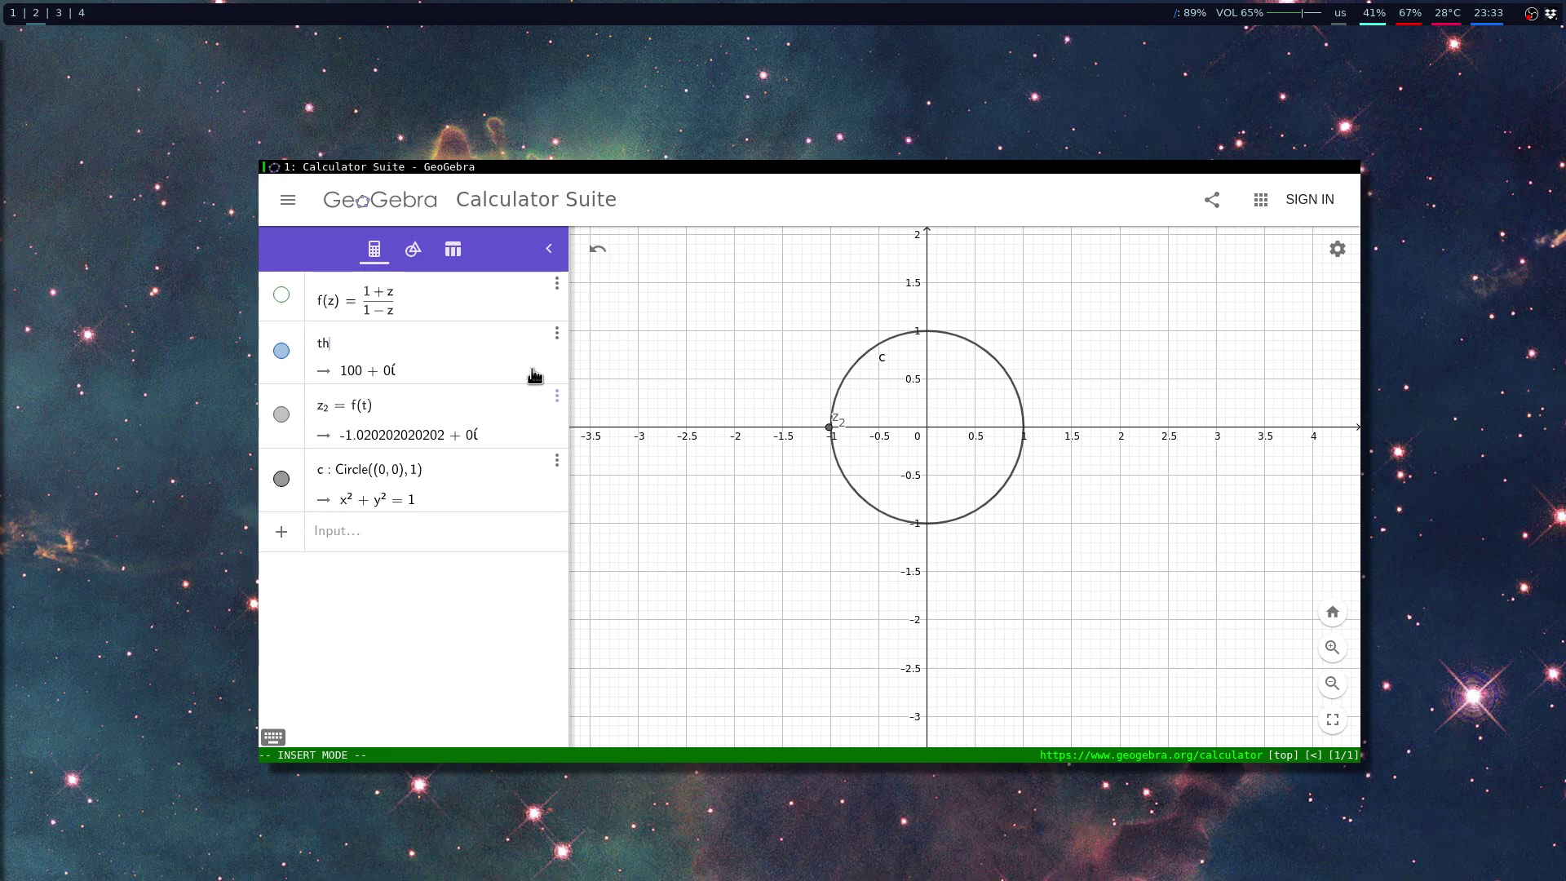
pyautogui.write('100')
pyautogui.press('Return')
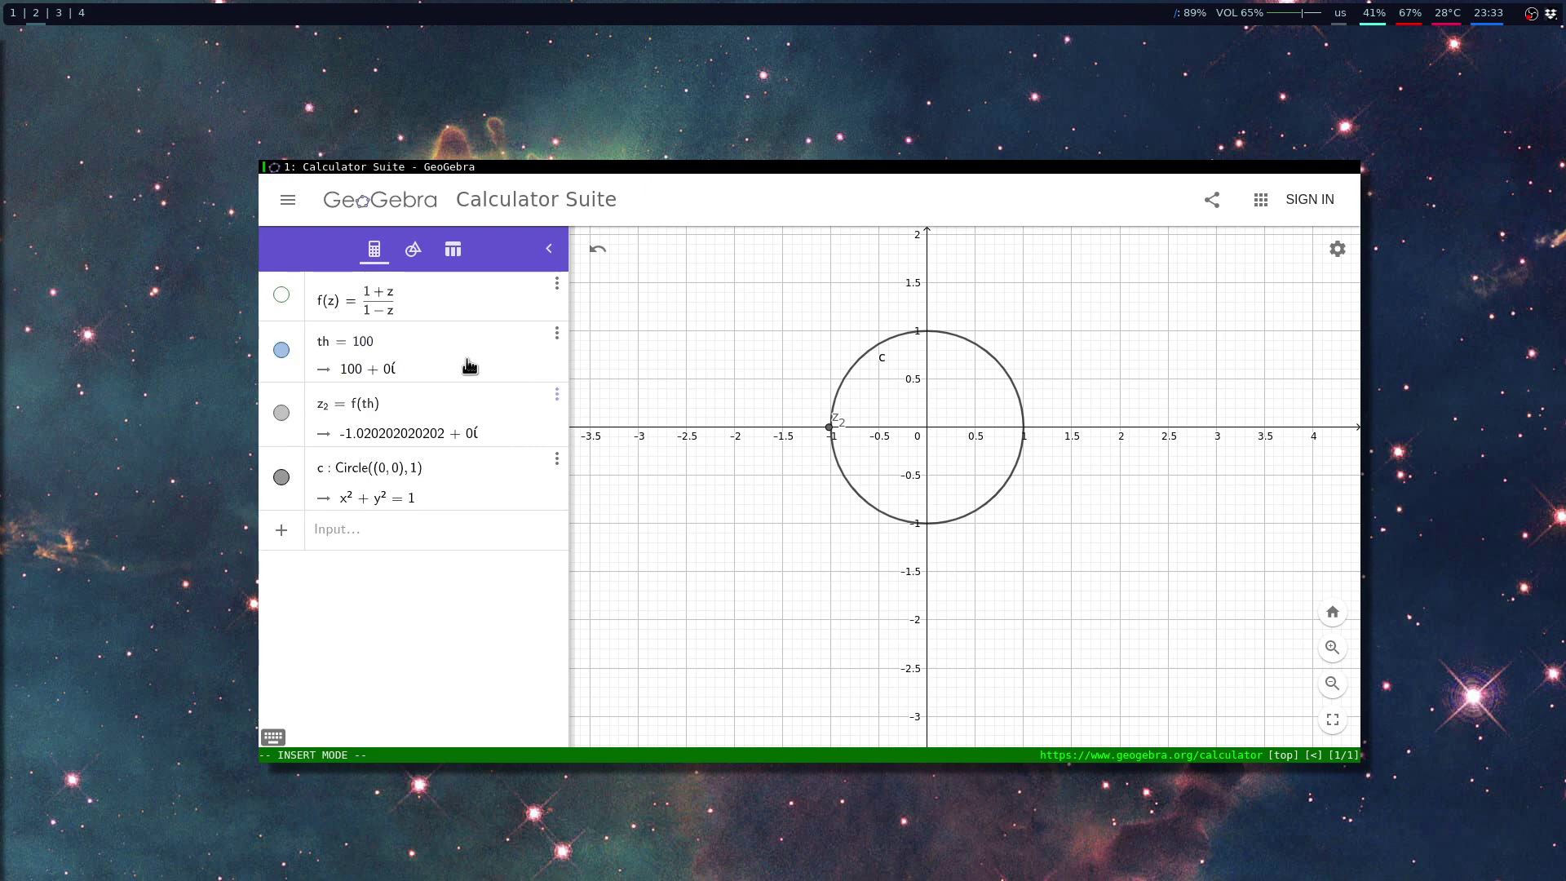
pyautogui.click(442, 343)
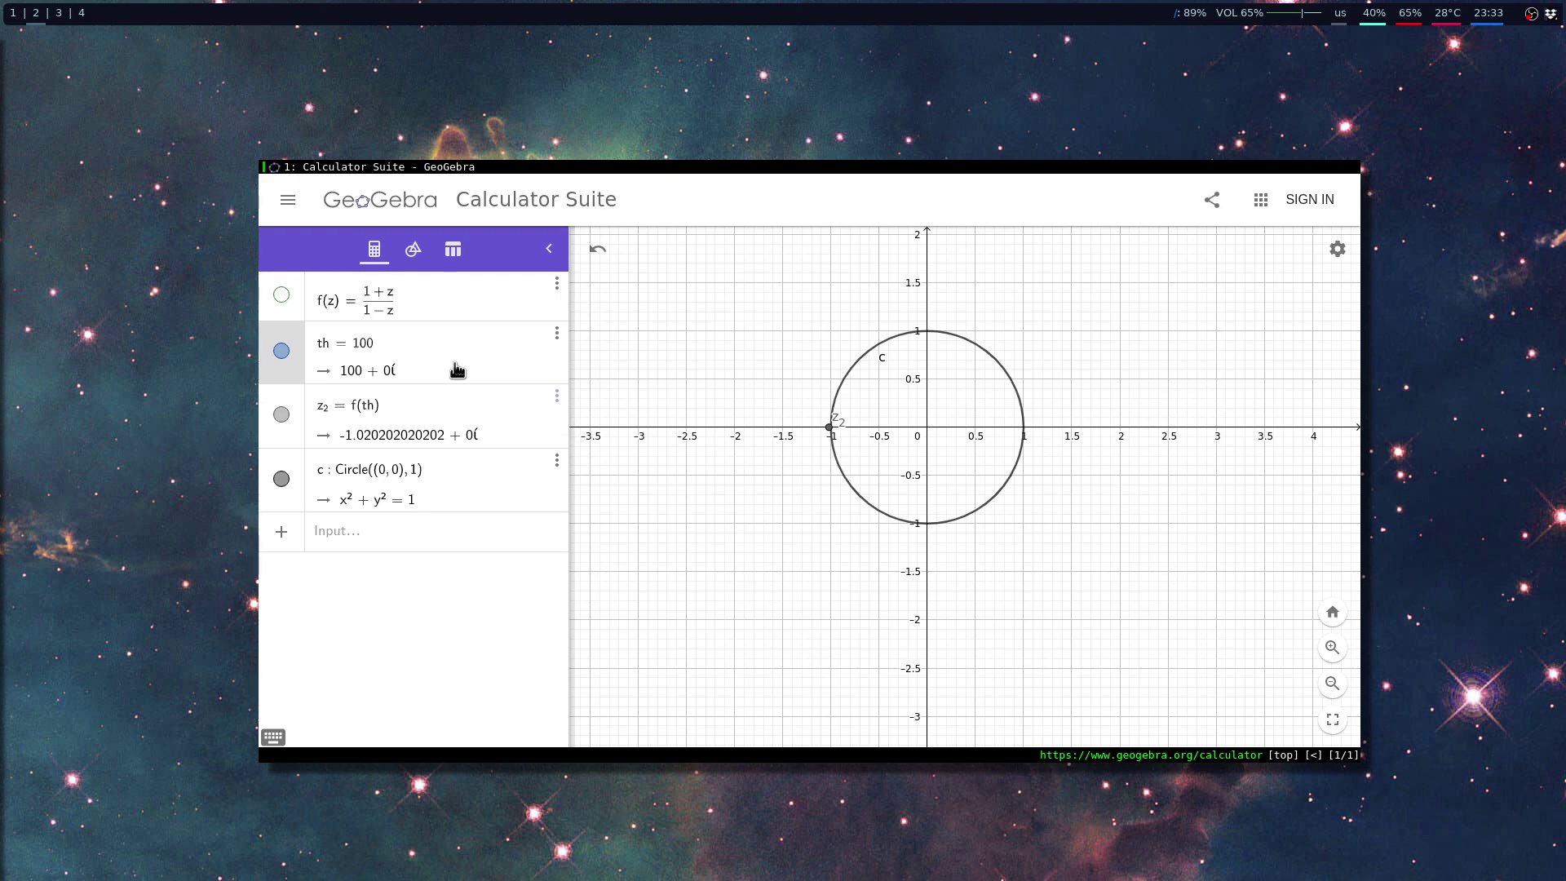
# Create a number slider with the definition t=100
pyautogui.click(349, 535)
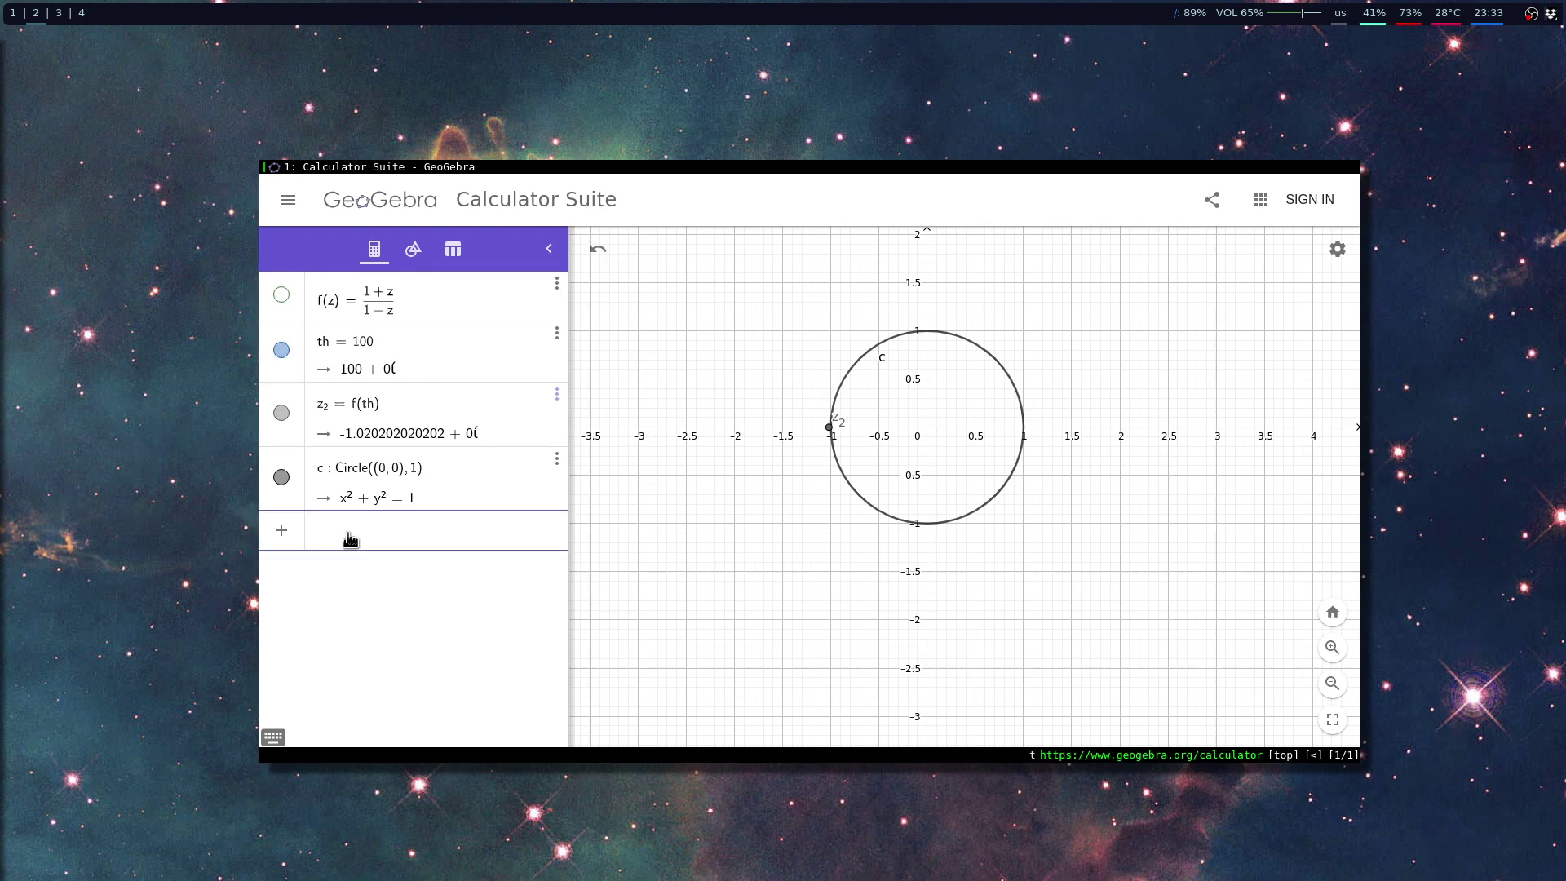
pyautogui.press('Escape')
pyautogui.write('it')
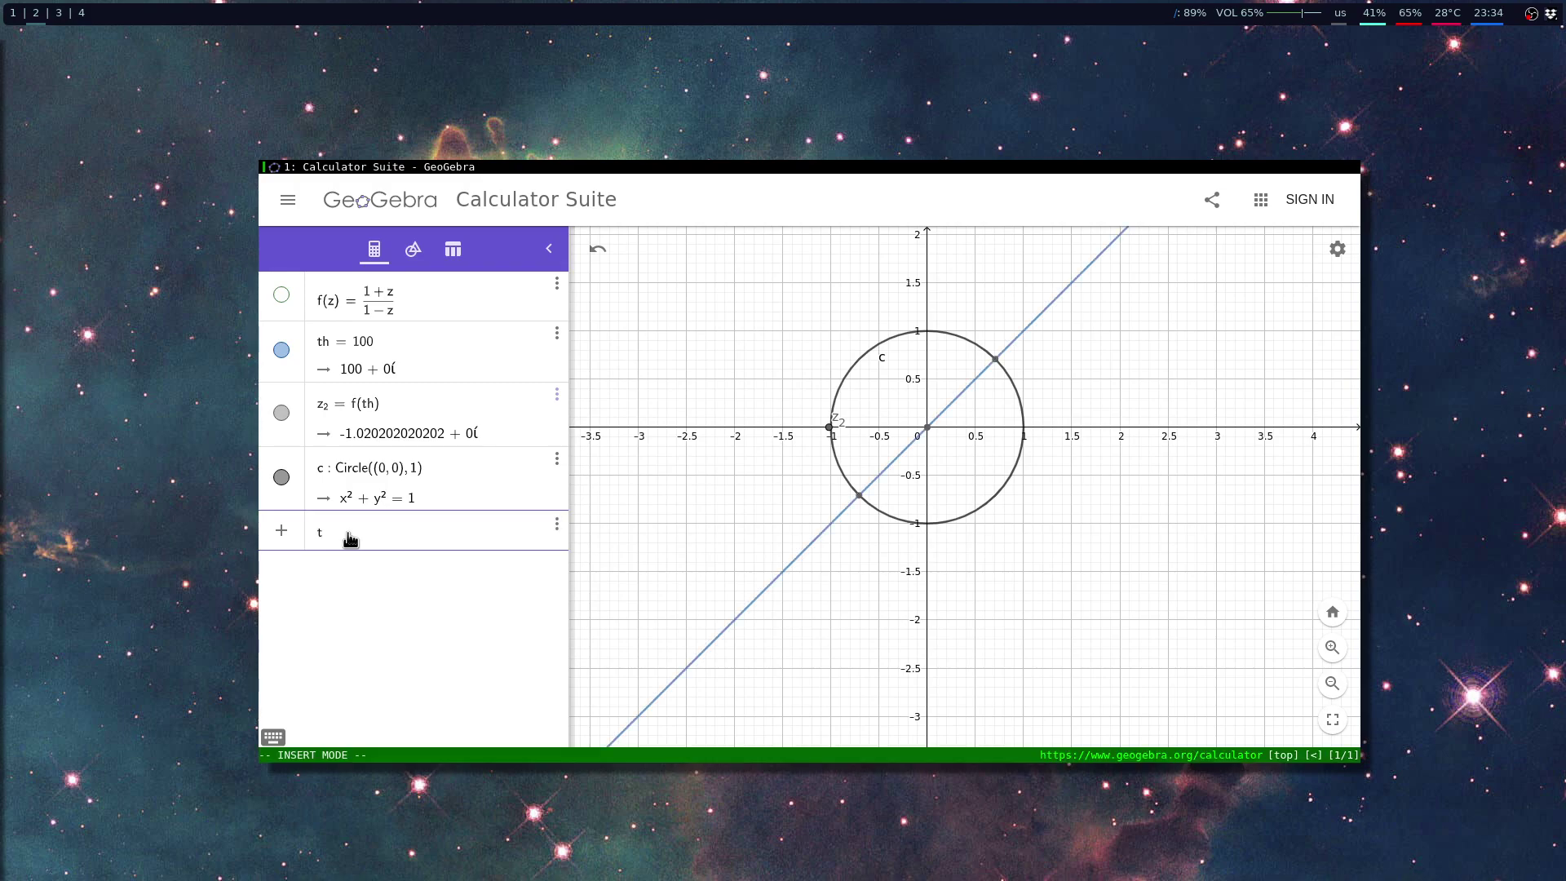
pyautogui.write('=100')
pyautogui.press('Return')
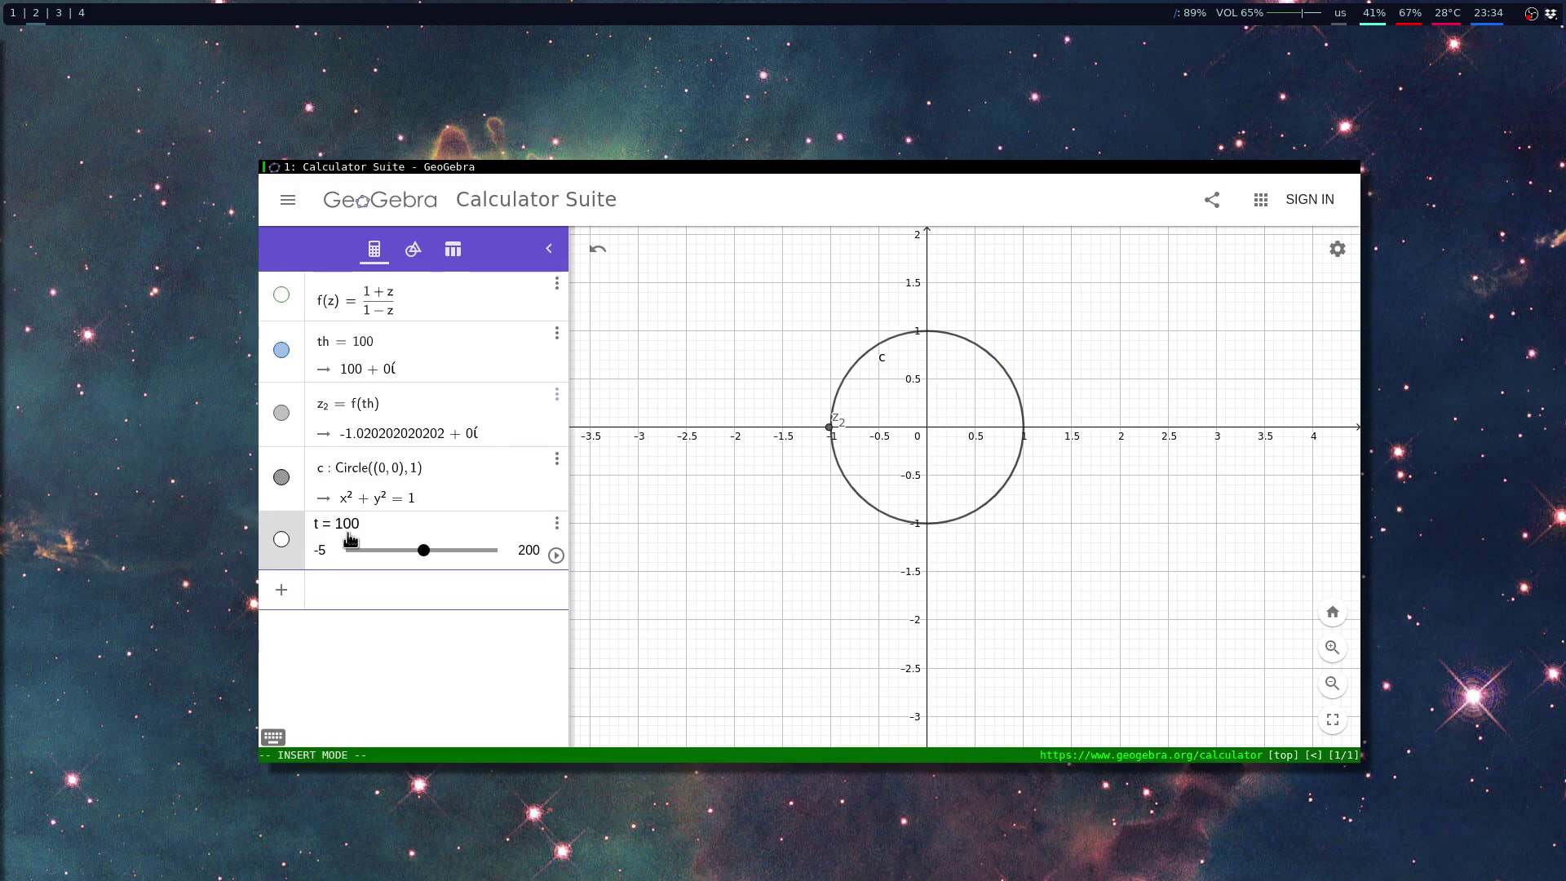
# Set the range of slider t to a minimum of 0 and a maximum of 6.28
pyautogui.rightClick(469, 560)
pyautogui.click(531, 649)
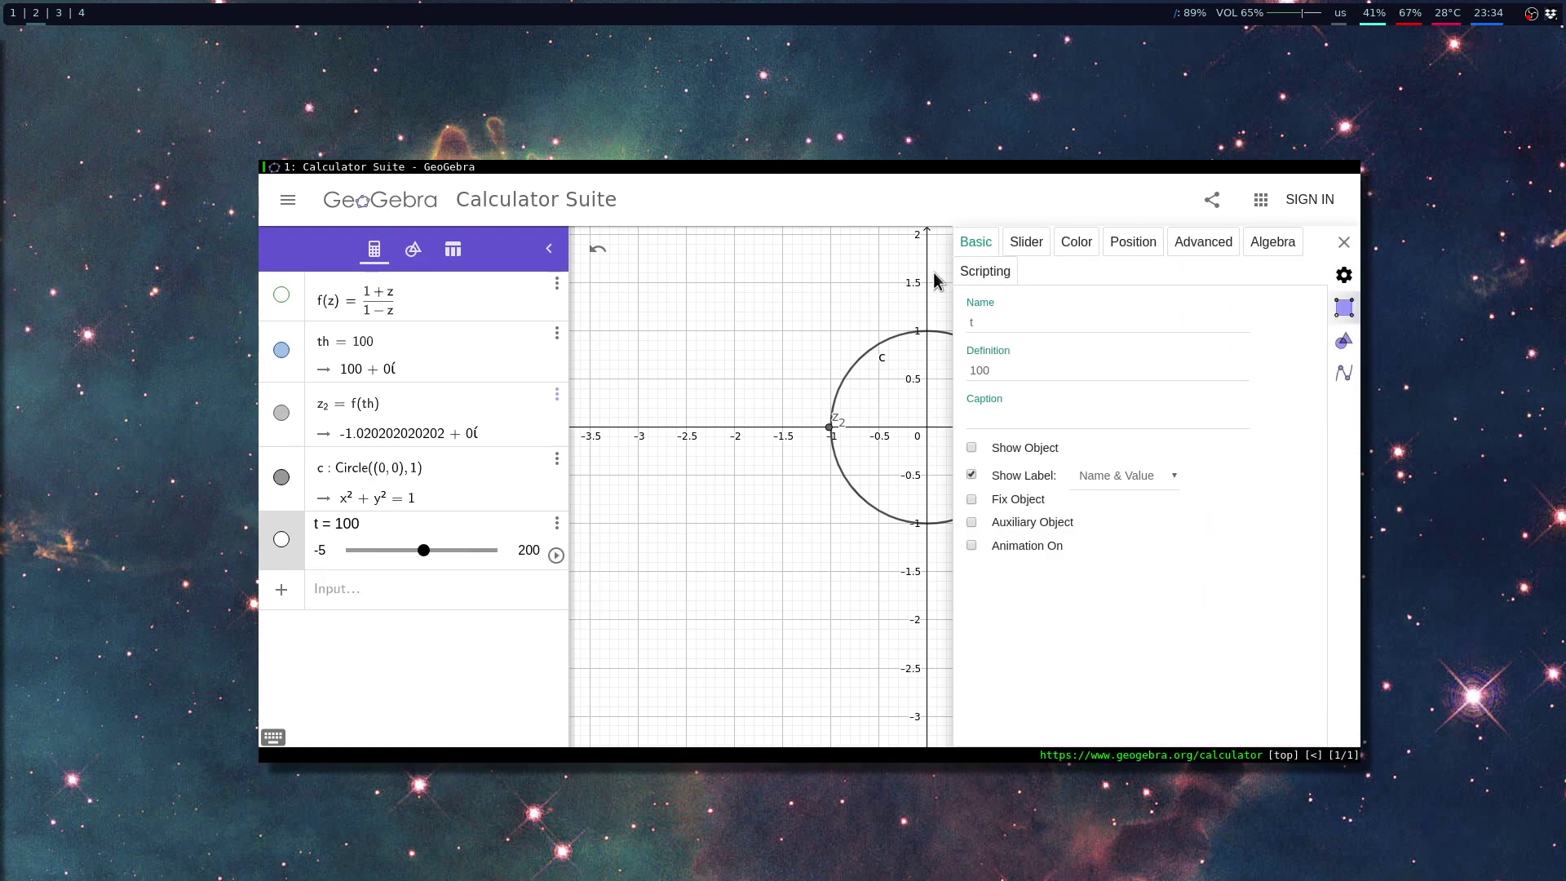
pyautogui.click(1026, 242)
pyautogui.click(1017, 317)
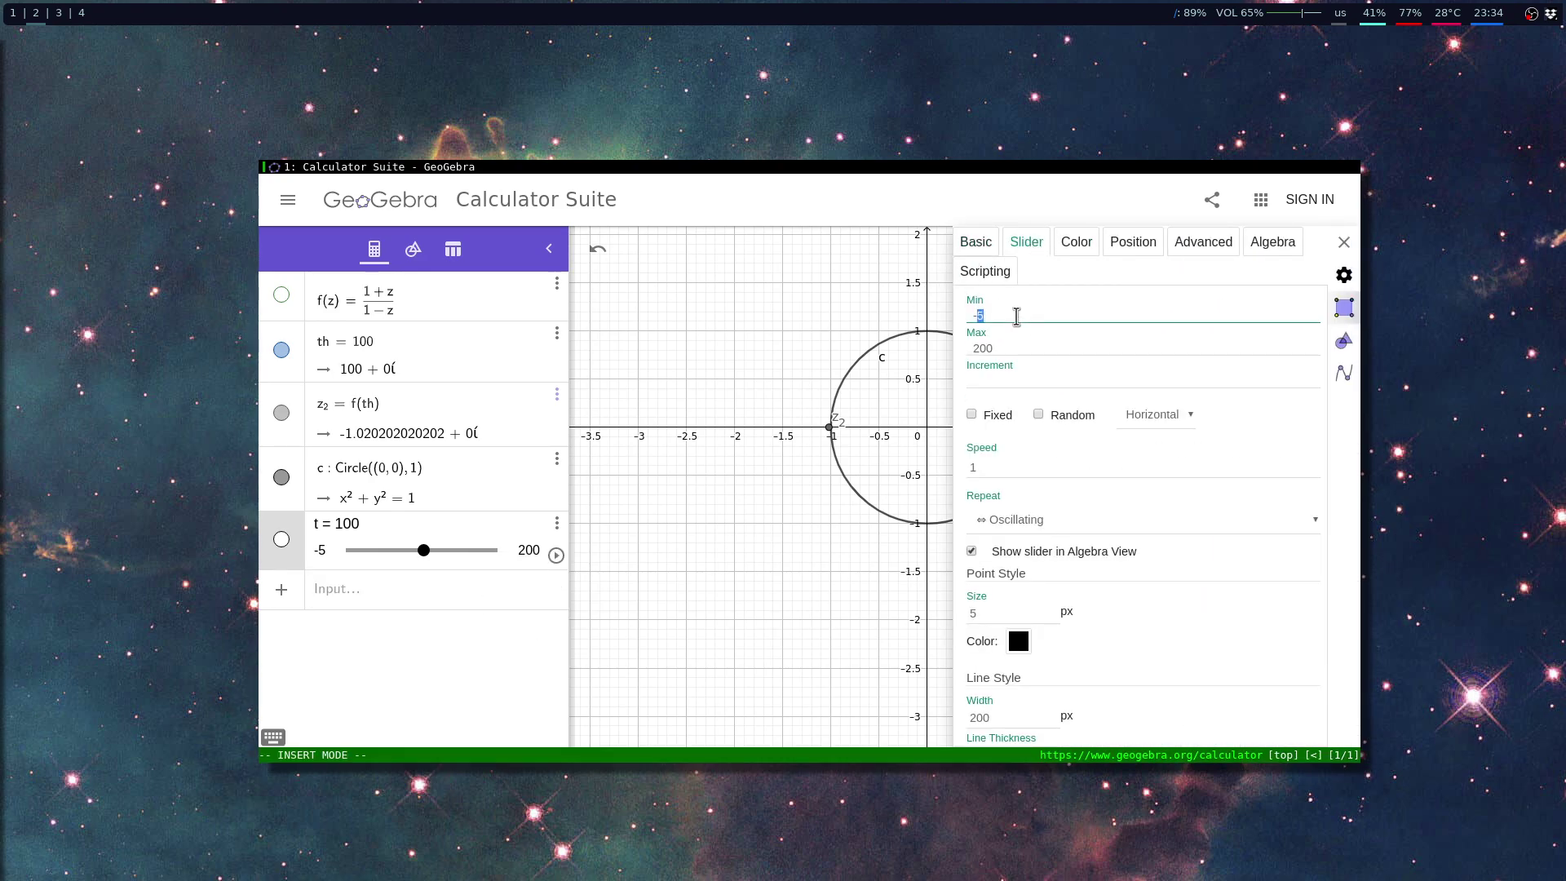
pyautogui.write('0')
pyautogui.doubleClick(1013, 349)
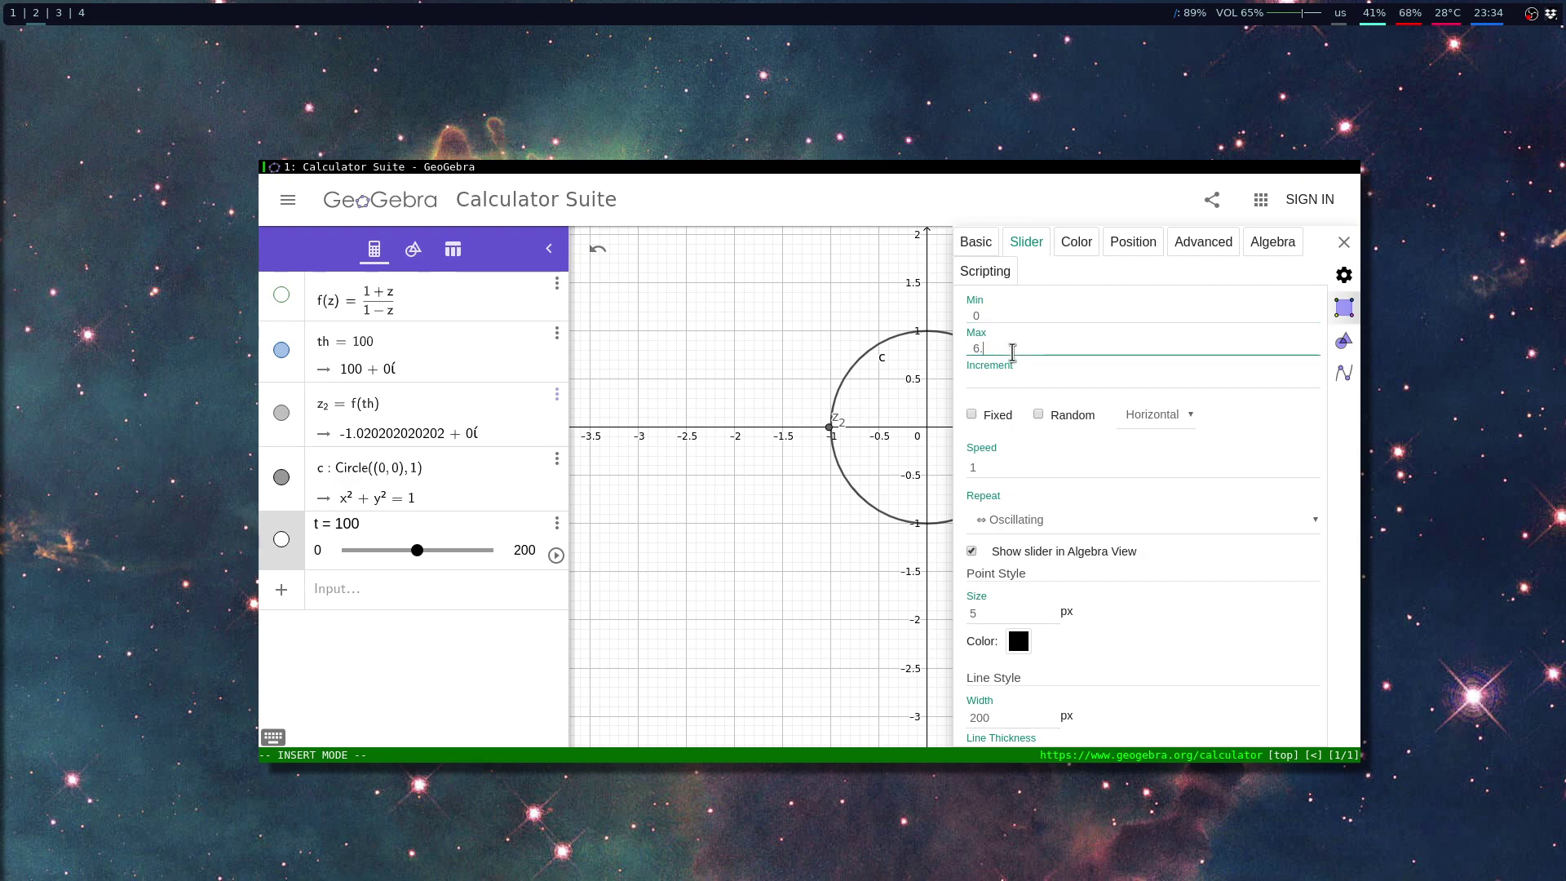
pyautogui.press('Return')
pyautogui.click(1345, 242)
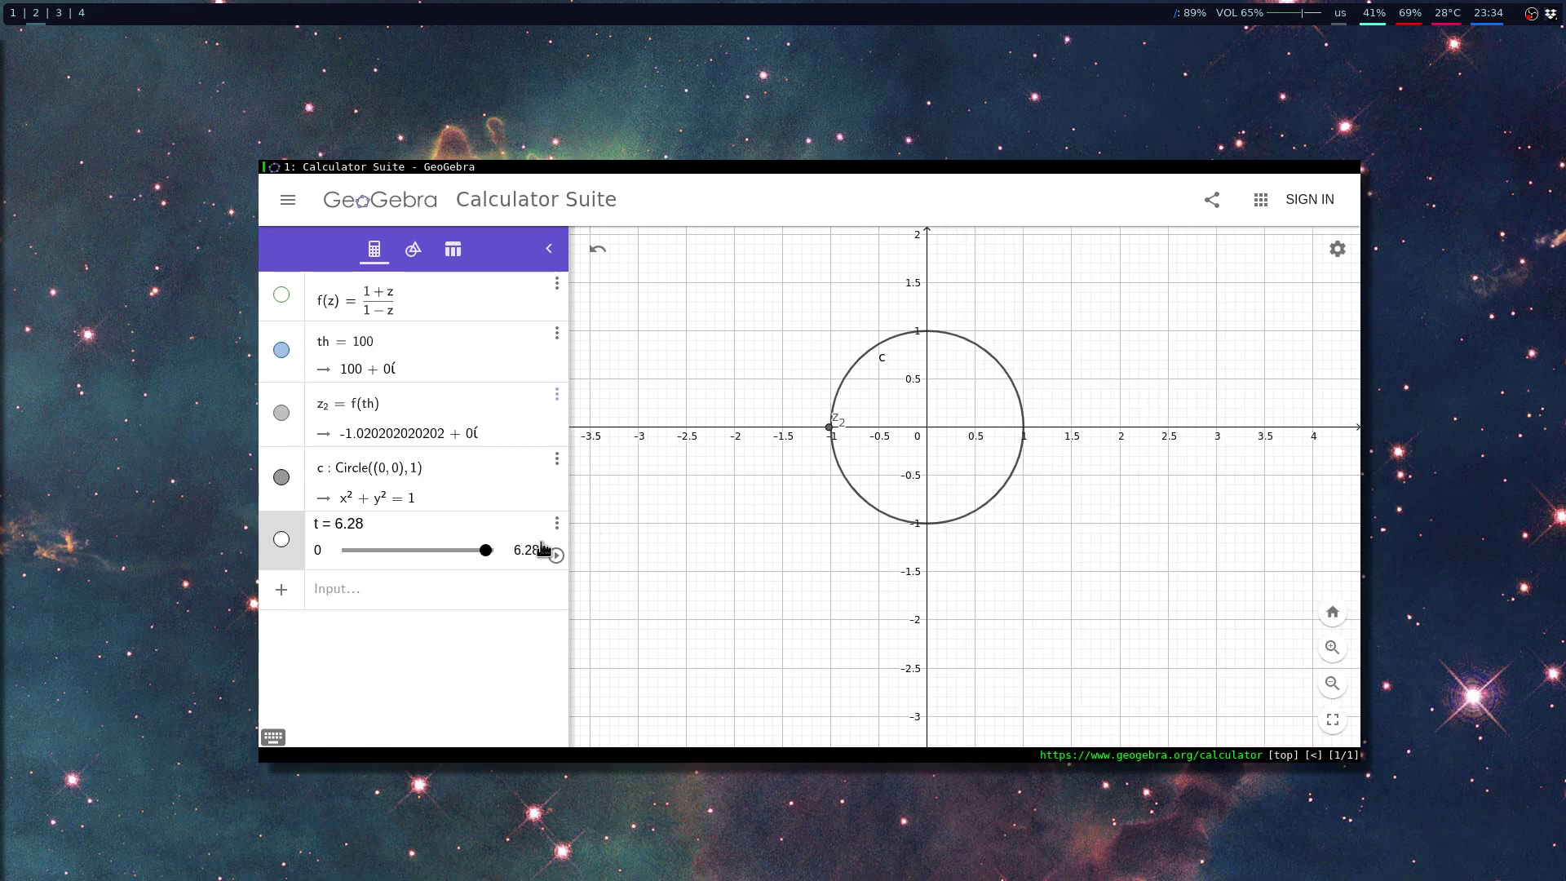
# Set slider t to 0 and delete the complex value th together with its dependent z2
pyautogui.moveTo(485, 551); pyautogui.dragTo(328, 566)
pyautogui.click(557, 333)
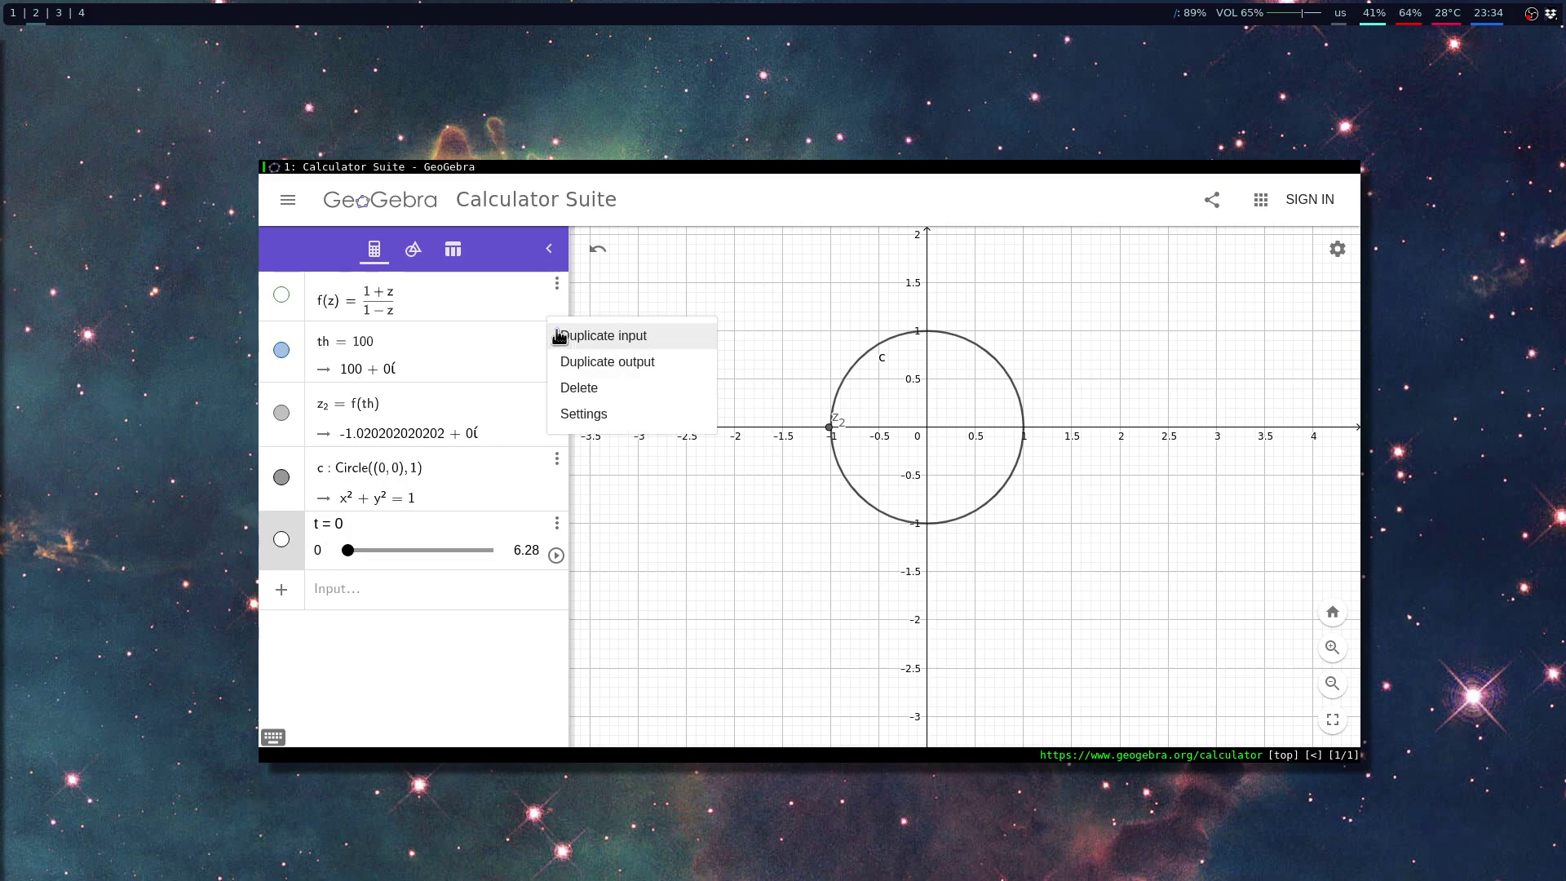
pyautogui.click(584, 387)
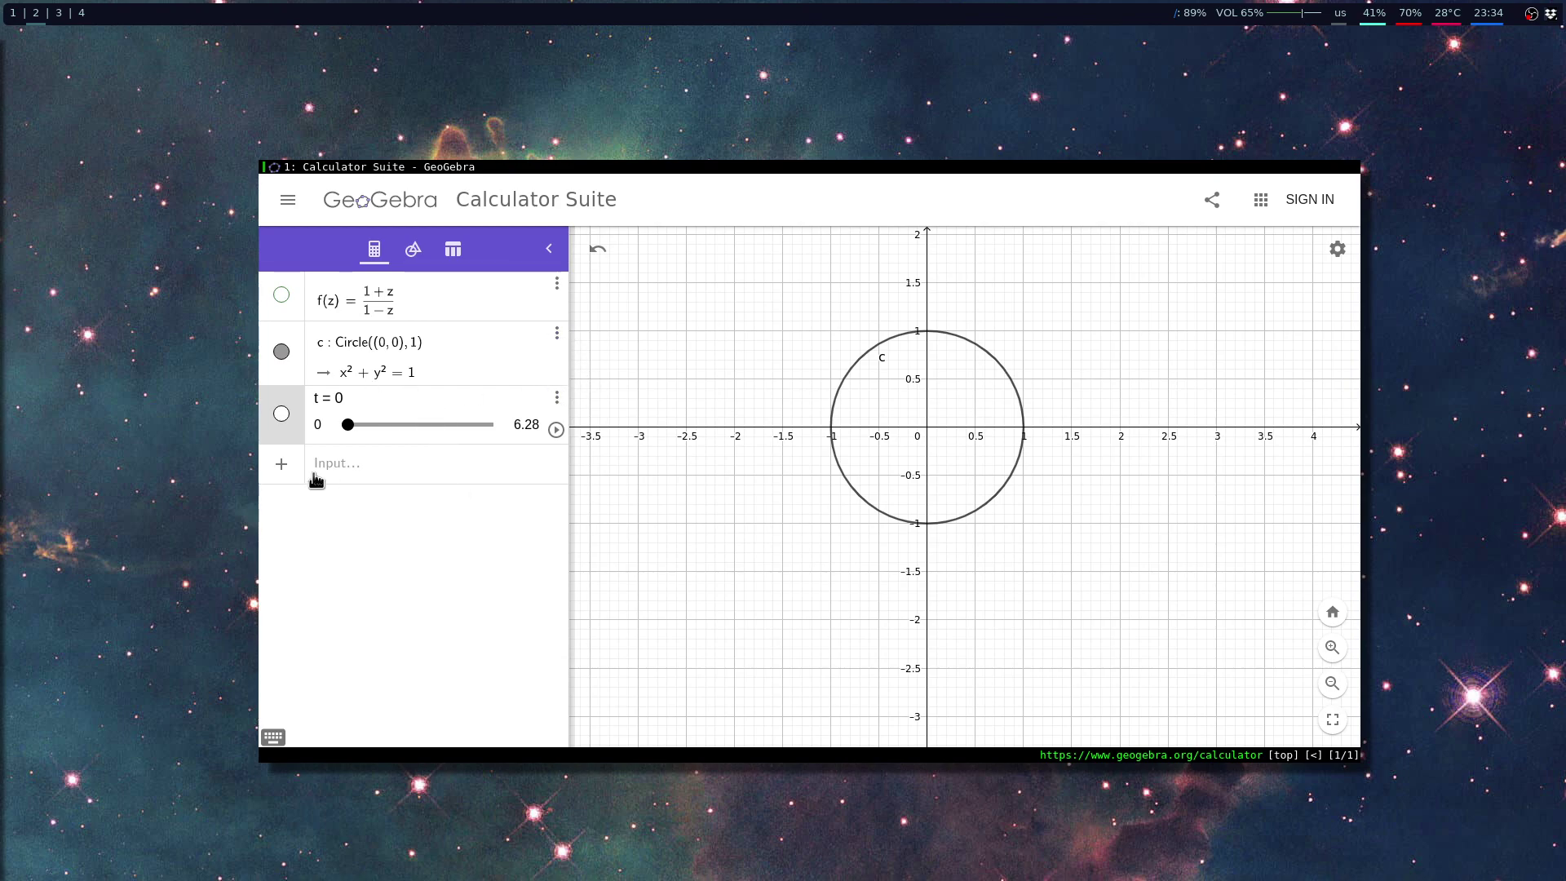
# Add the complex point e^(it), driven by slider t
pyautogui.click(385, 470)
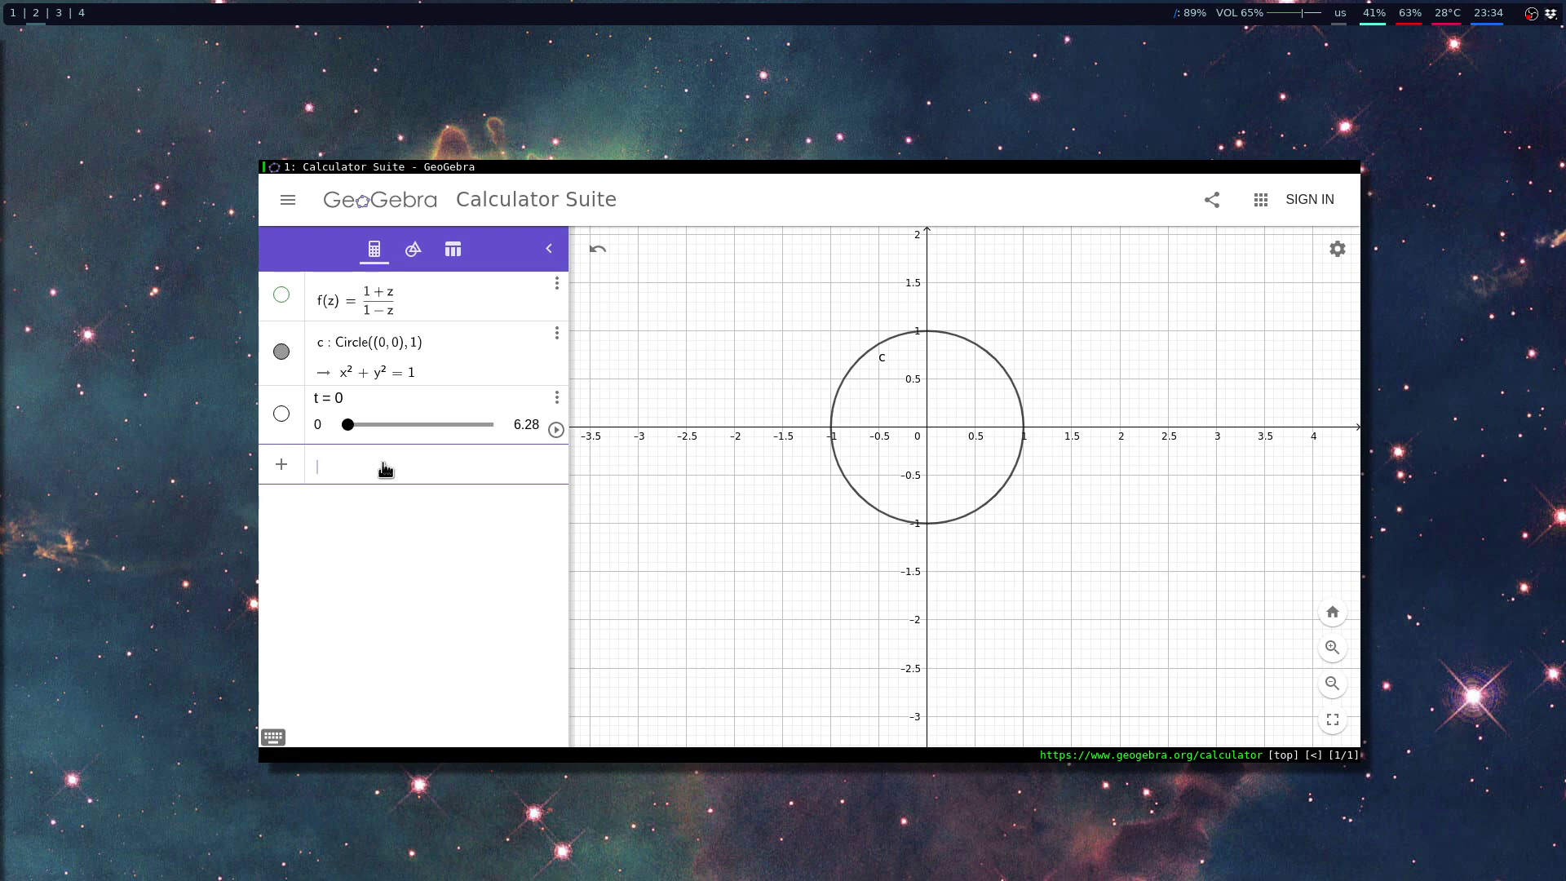
pyautogui.write('ie')
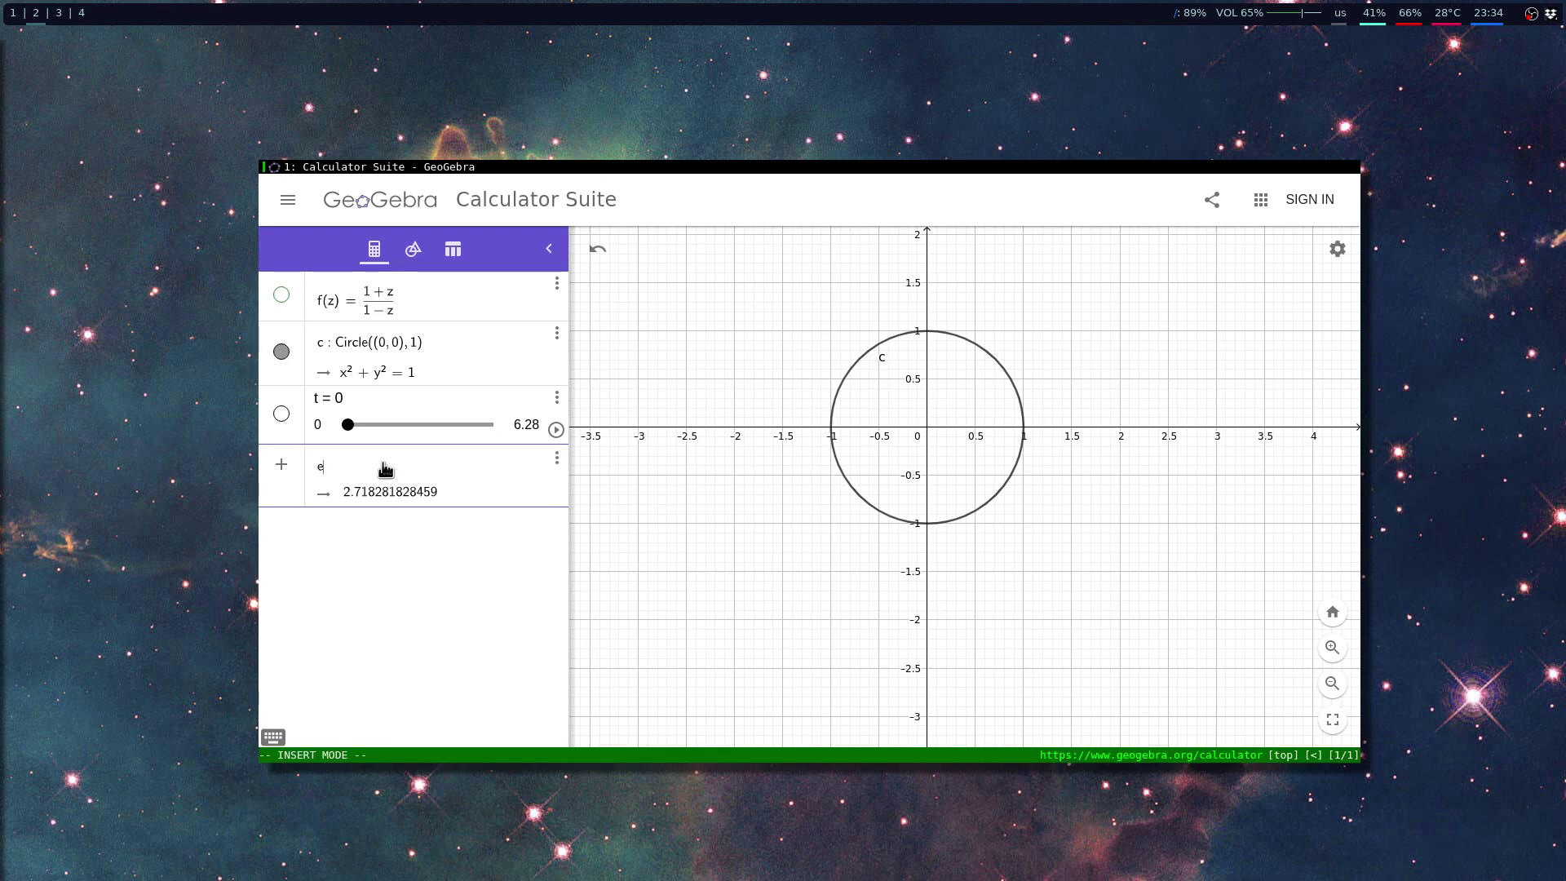
pyautogui.write('^i')
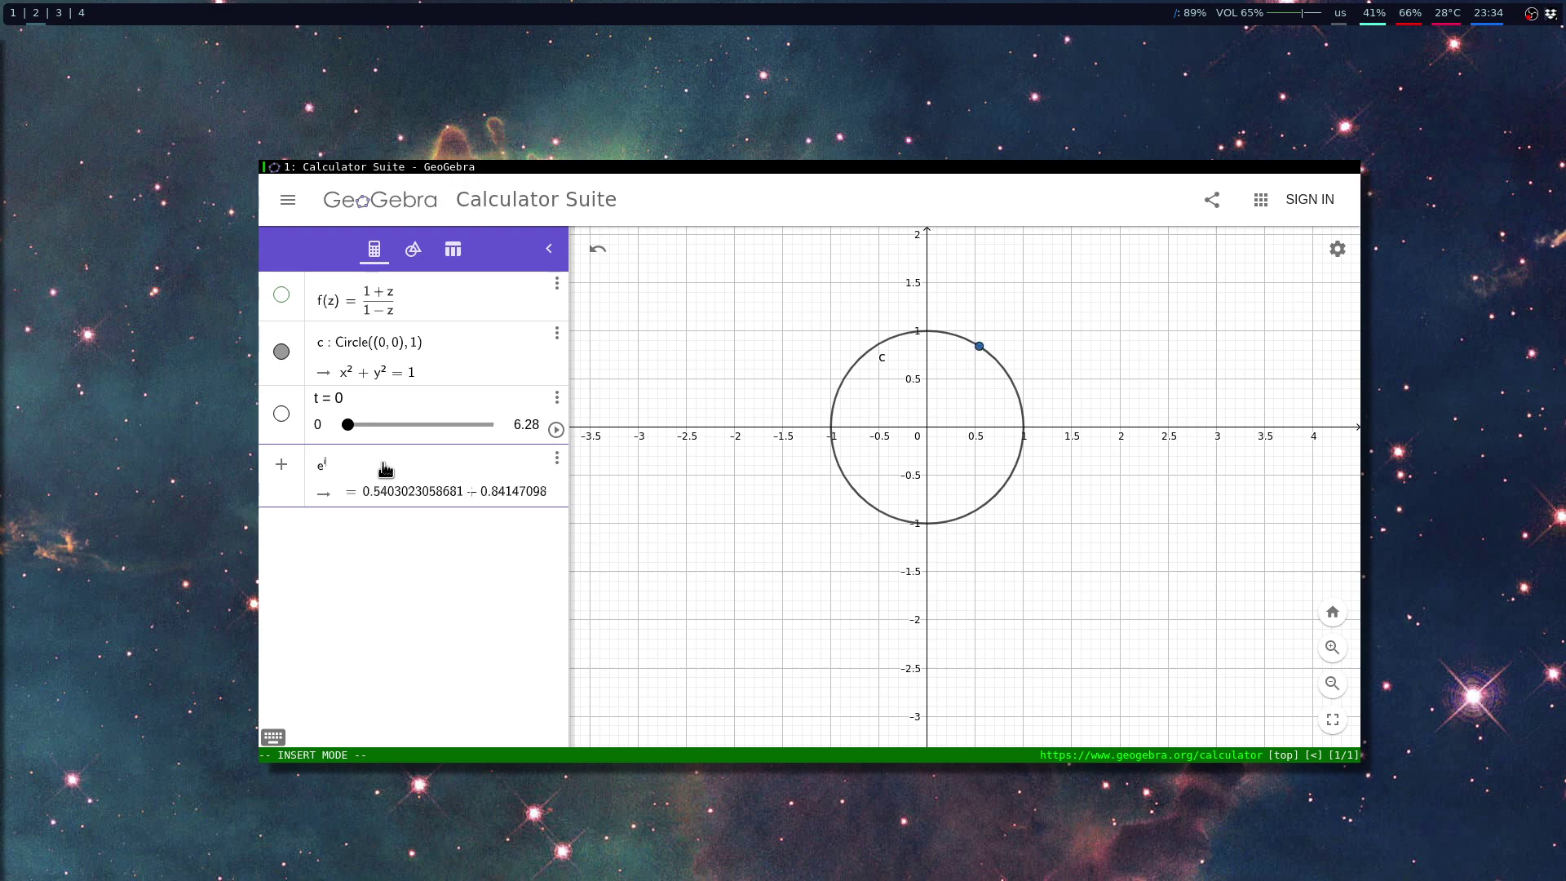
pyautogui.write('t')
pyautogui.press('Return')
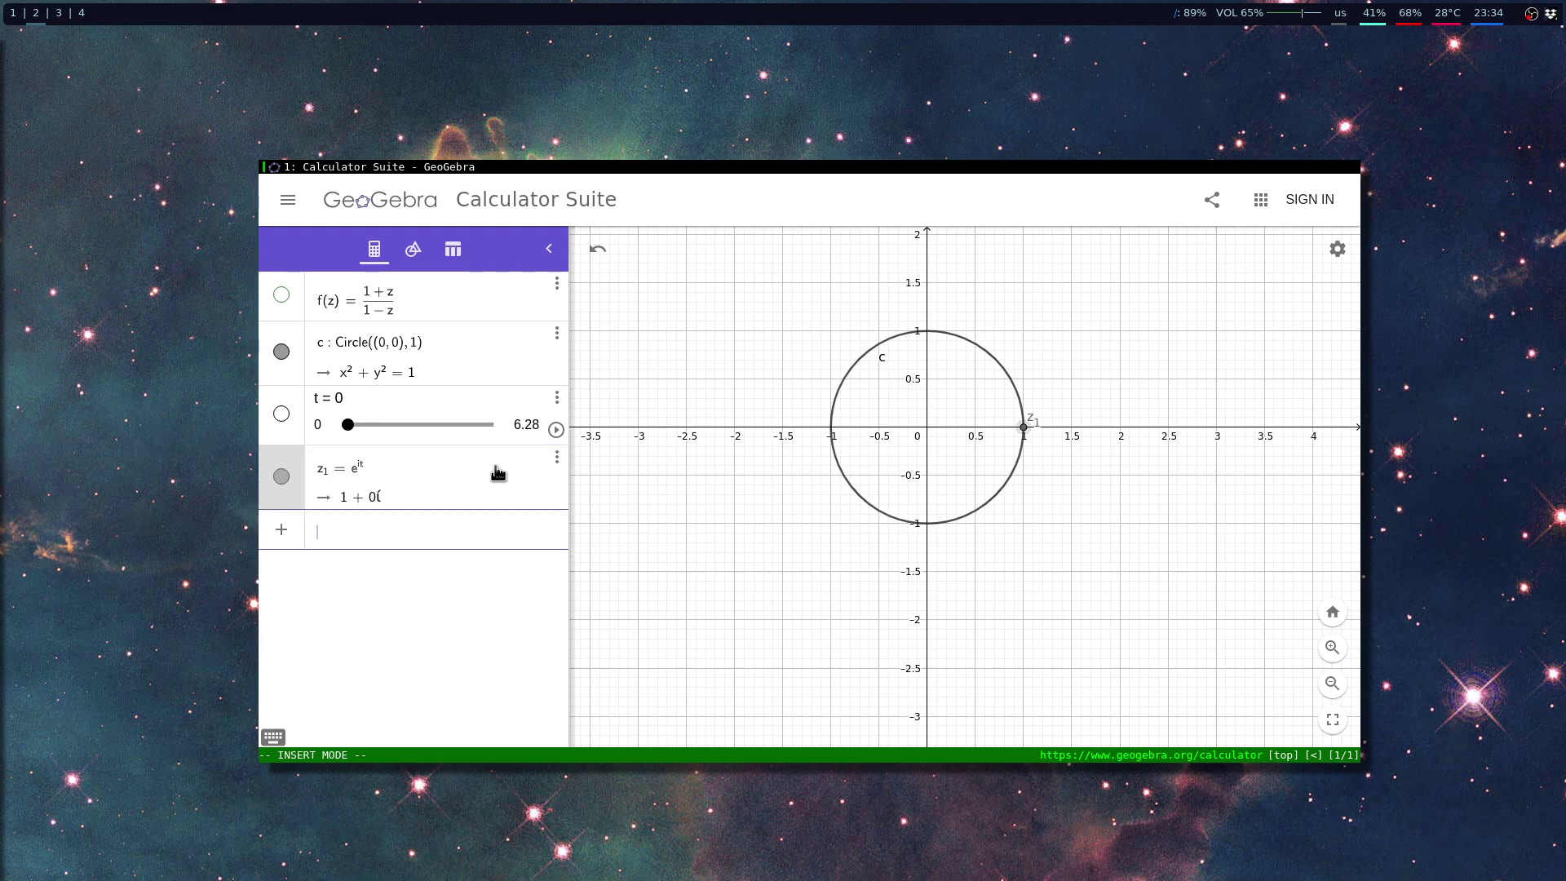
# Animate t briefly to watch z1 travel along the unit circle, stop it and return t to 0
pyautogui.click(555, 430)
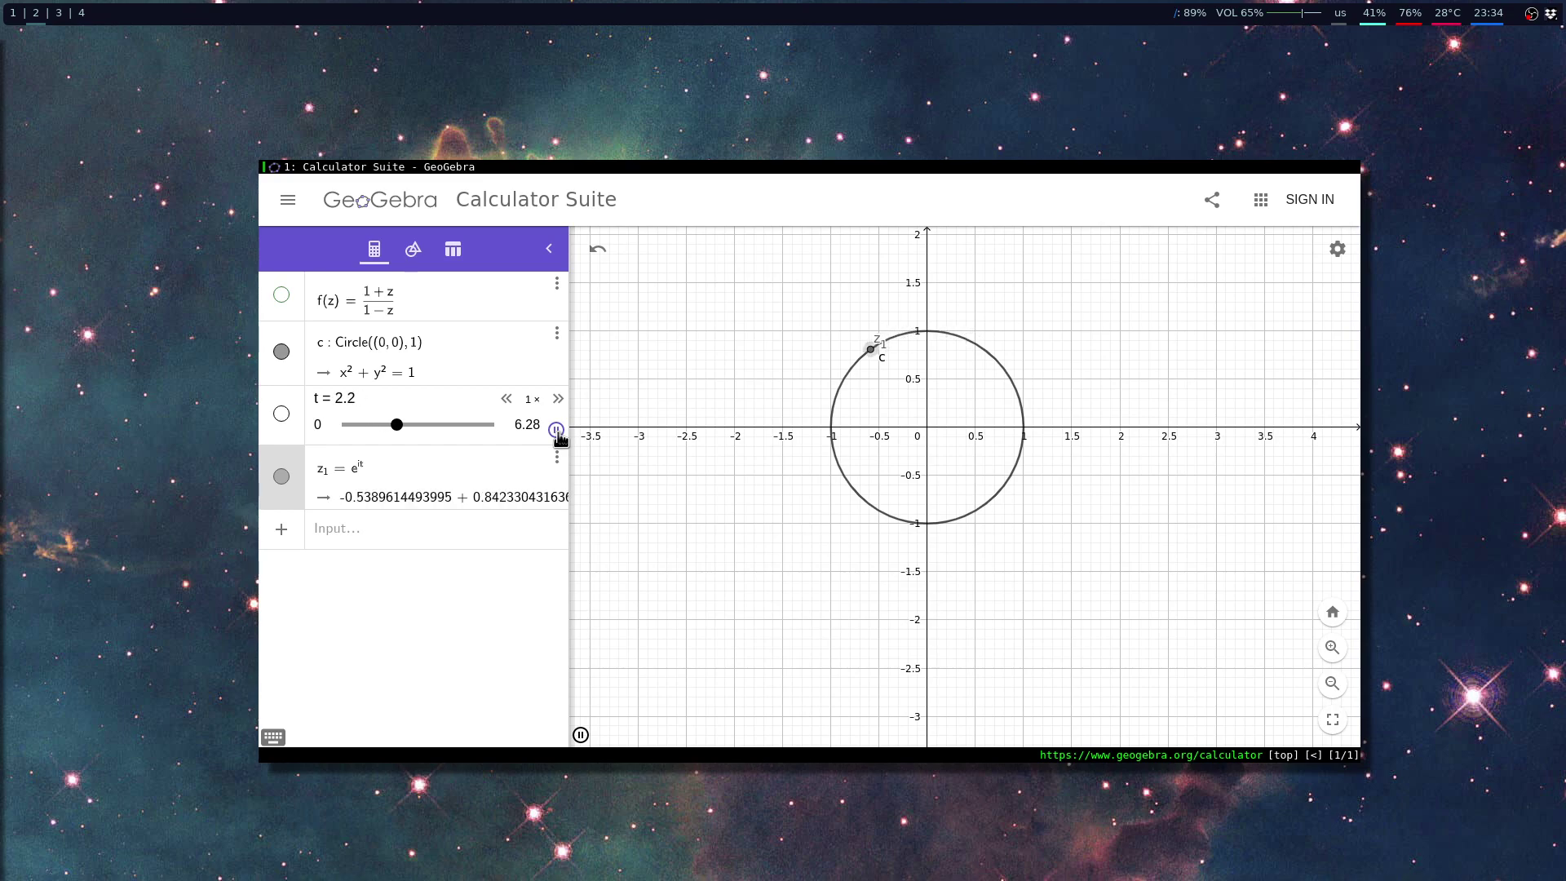
pyautogui.click(555, 429)
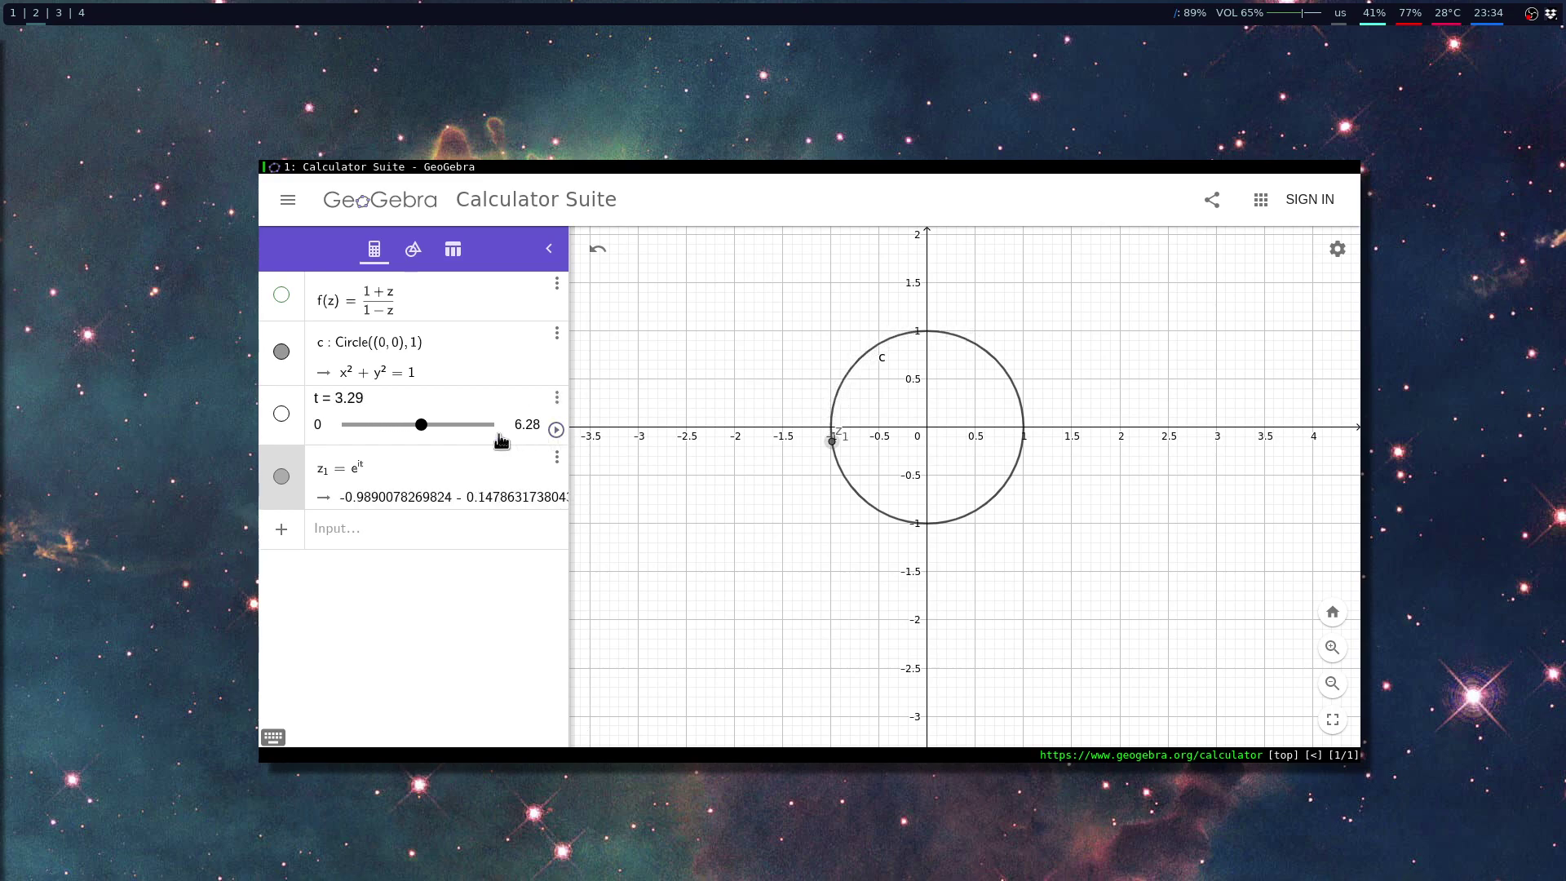
pyautogui.moveTo(423, 422); pyautogui.dragTo(345, 424)
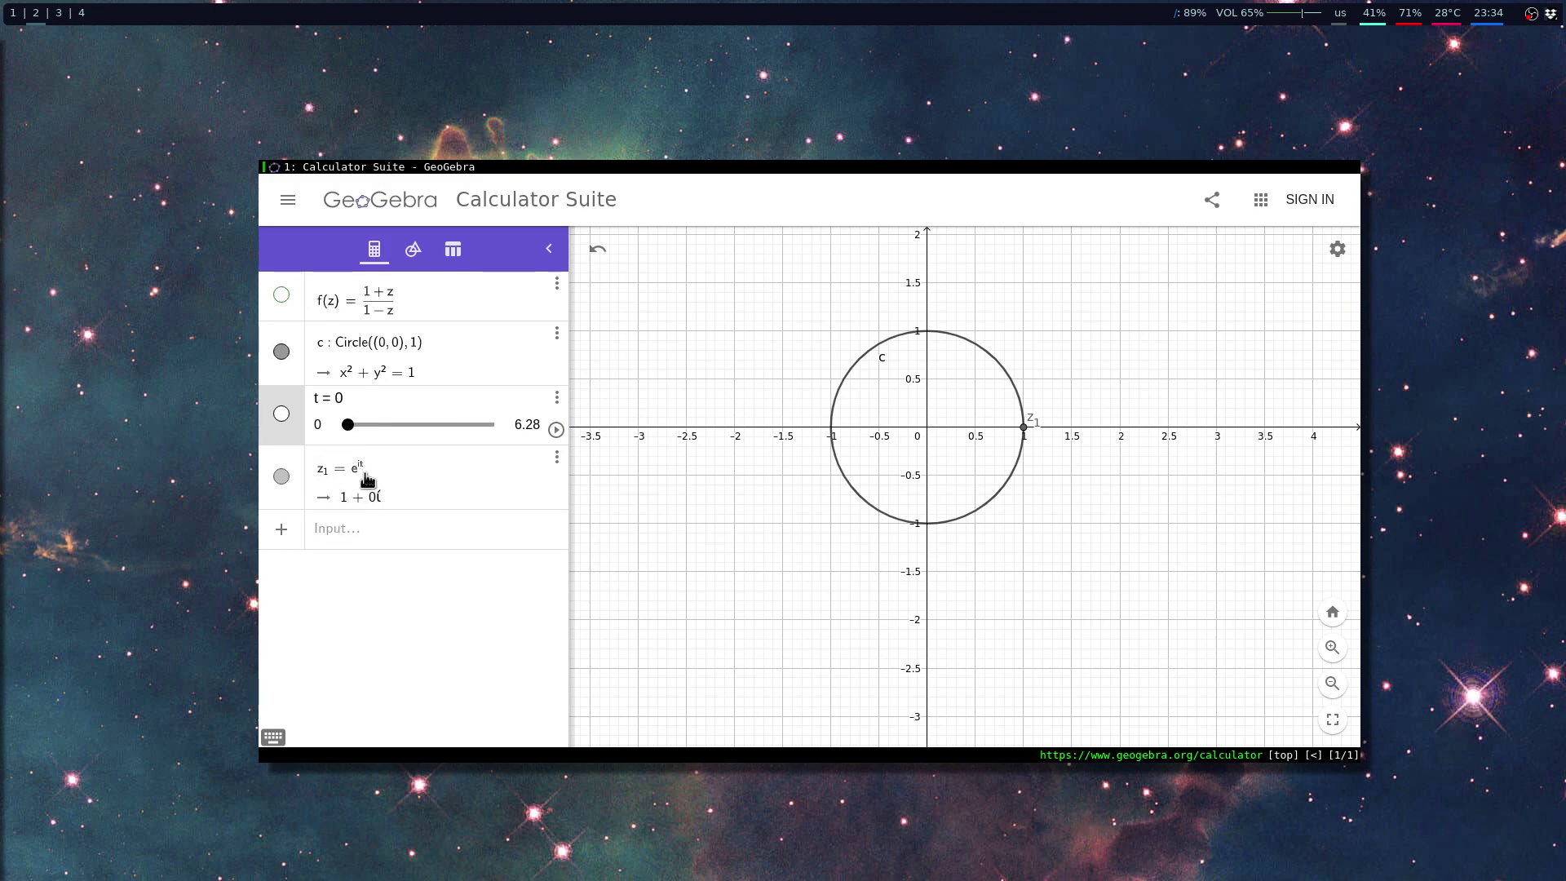
# Add the image point f(z_1) as a new expression
pyautogui.click(360, 530)
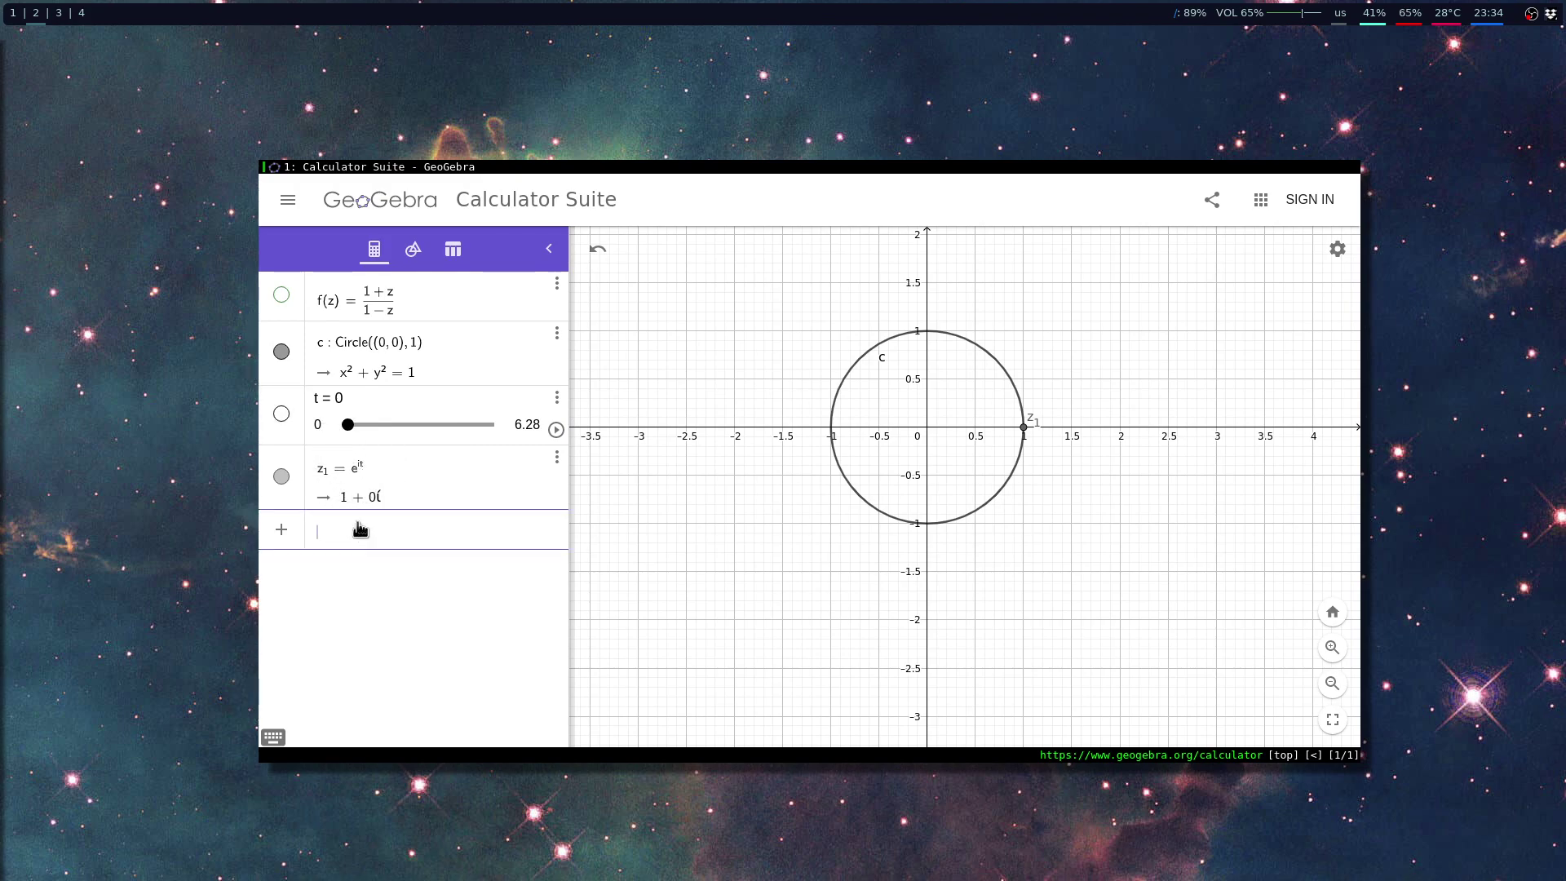
pyautogui.press('f')
pyautogui.press('Escape')
pyautogui.write('if(')
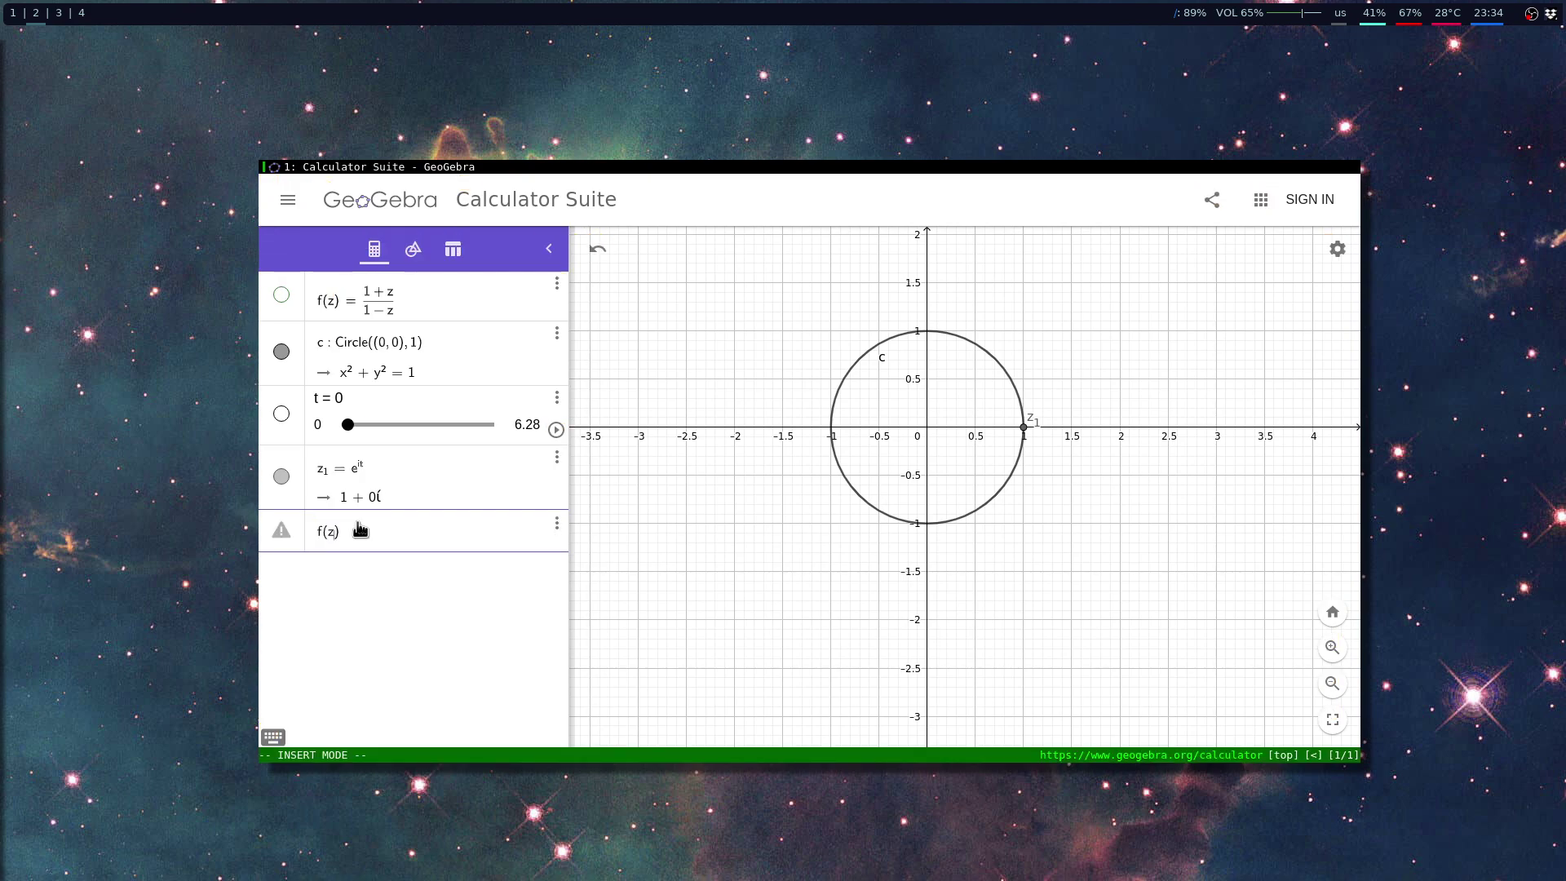
pyautogui.write('z_1')
pyautogui.press('Return')
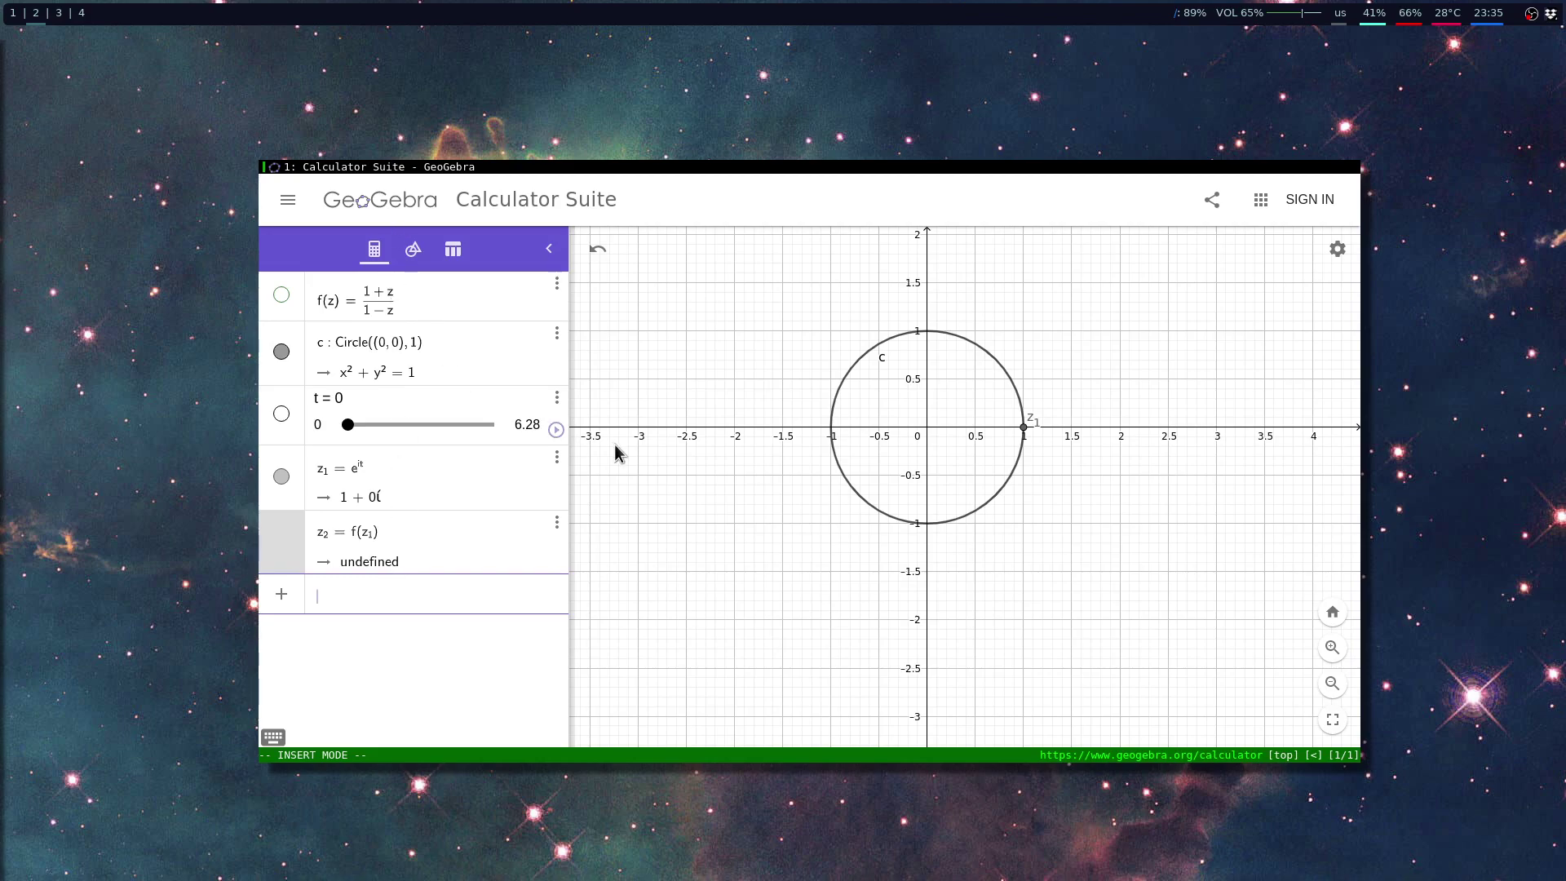
# Animate t to follow z2 while z1 circles the unit circle, stop it, and restart the animation from t = 0
pyautogui.click(556, 430)
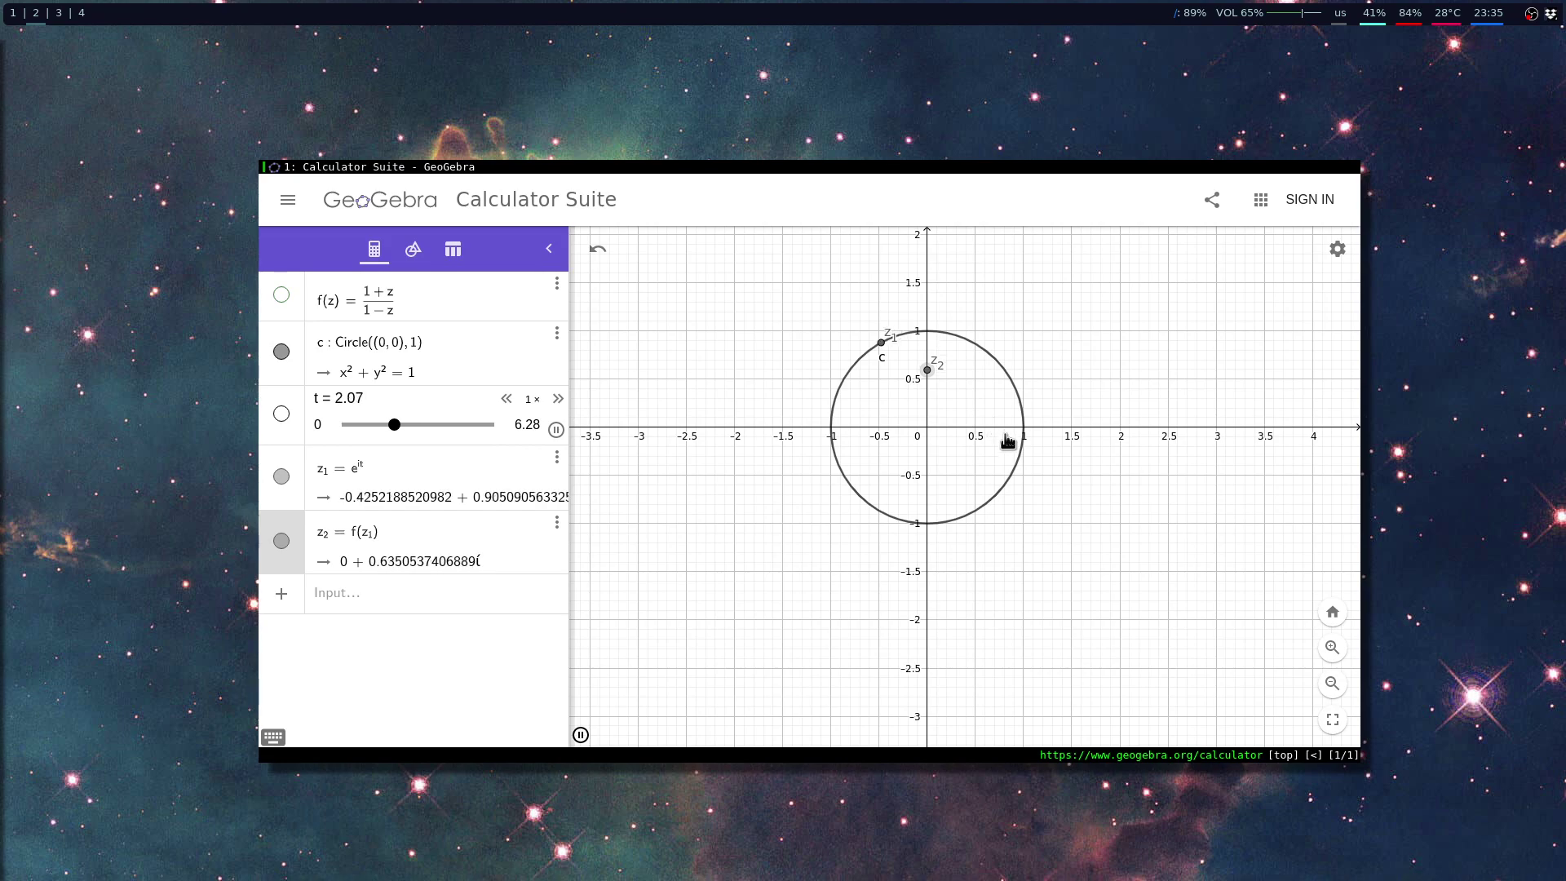
pyautogui.scroll(-3, 1004, 448)
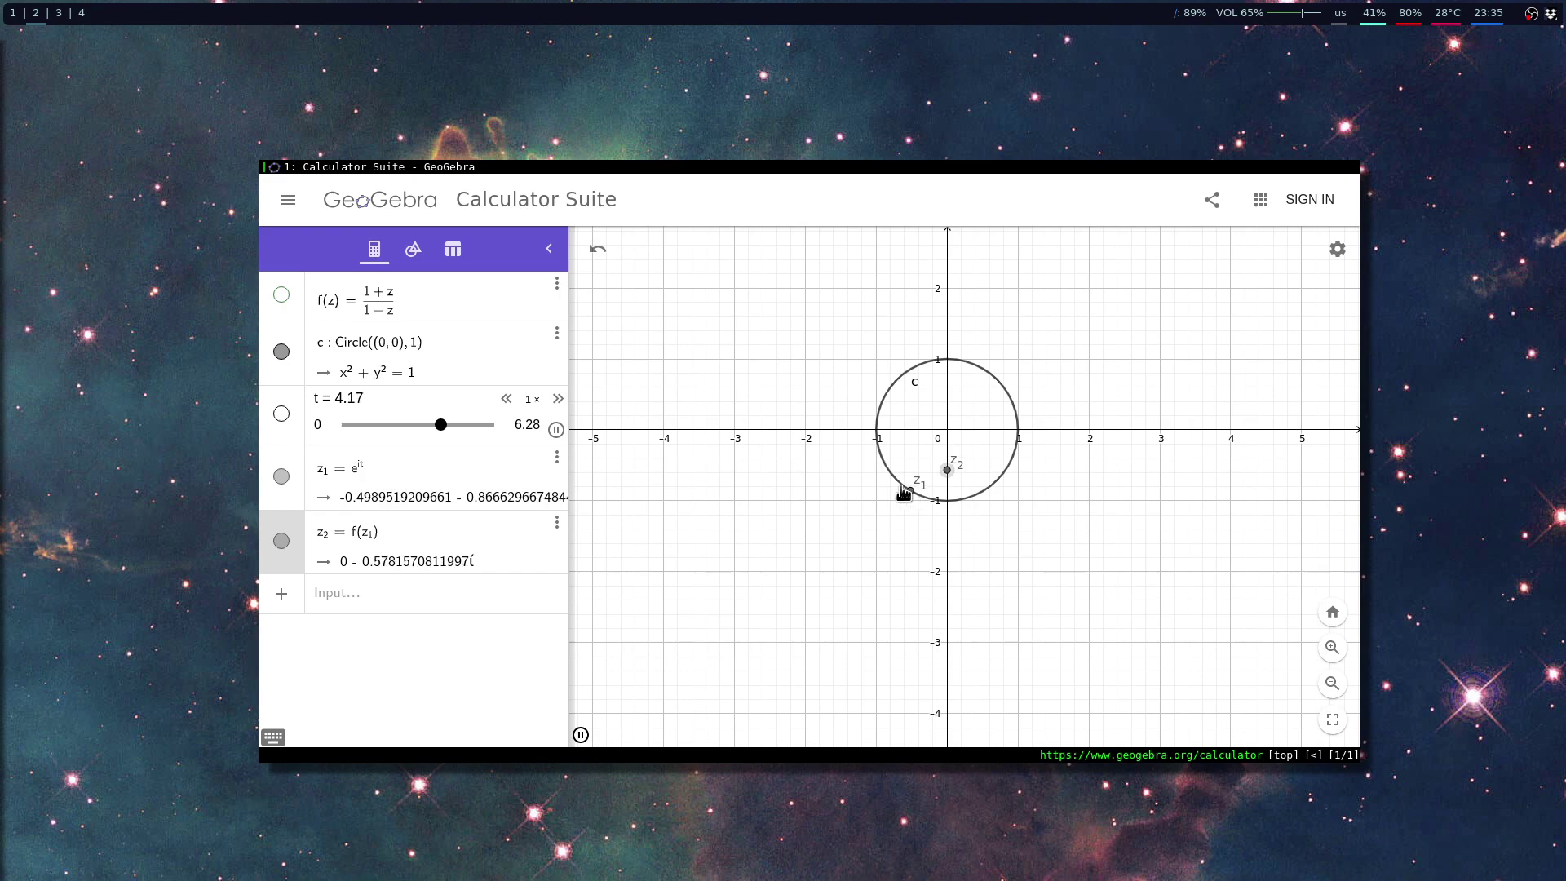
pyautogui.click(555, 429)
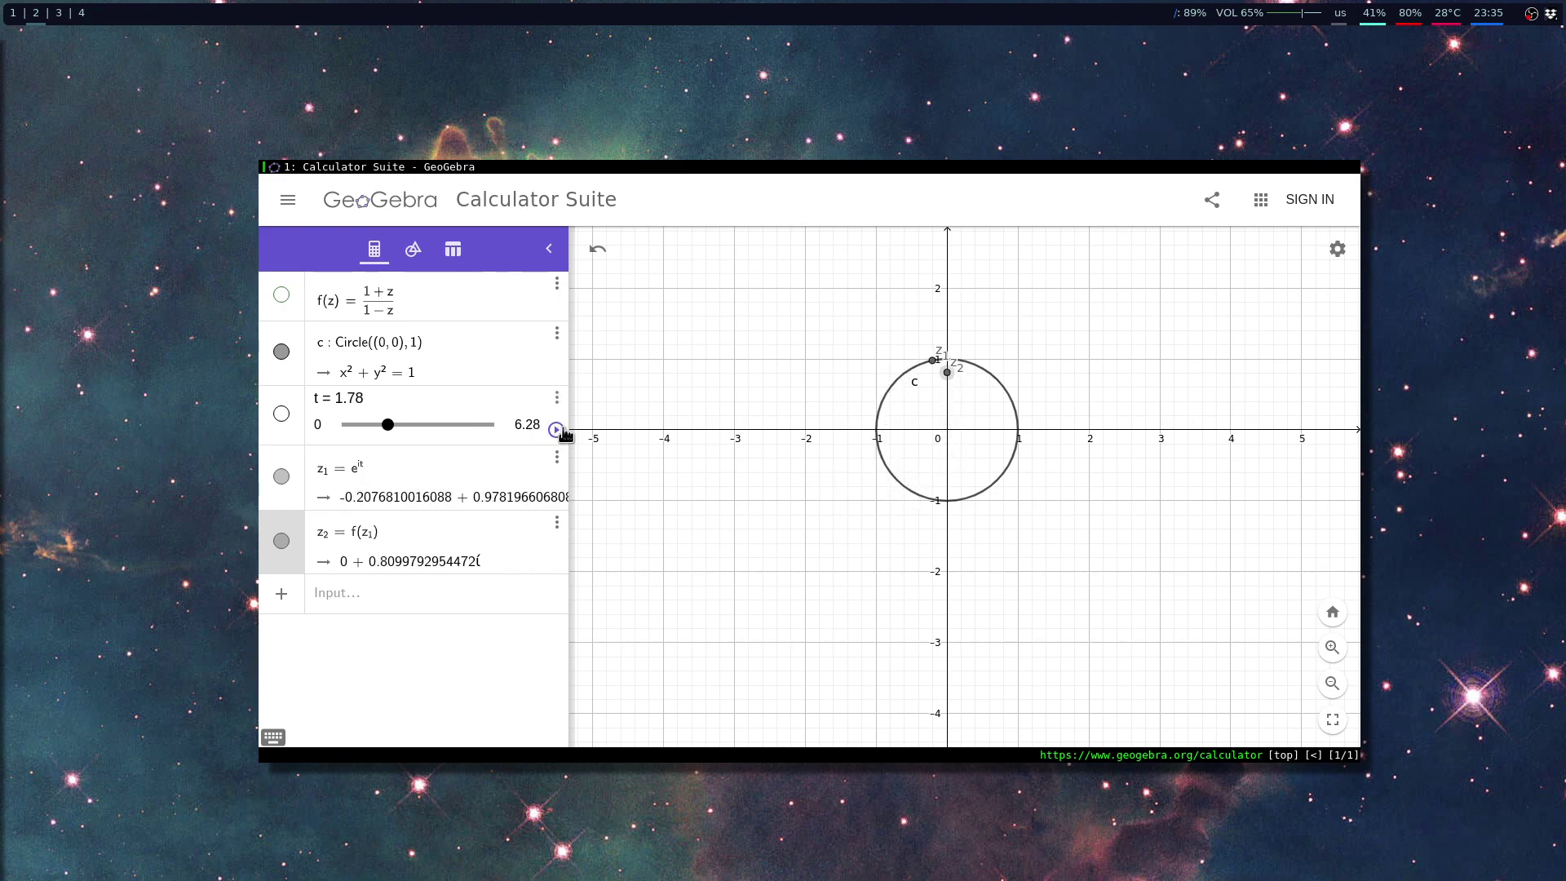
pyautogui.moveTo(388, 424); pyautogui.dragTo(326, 433)
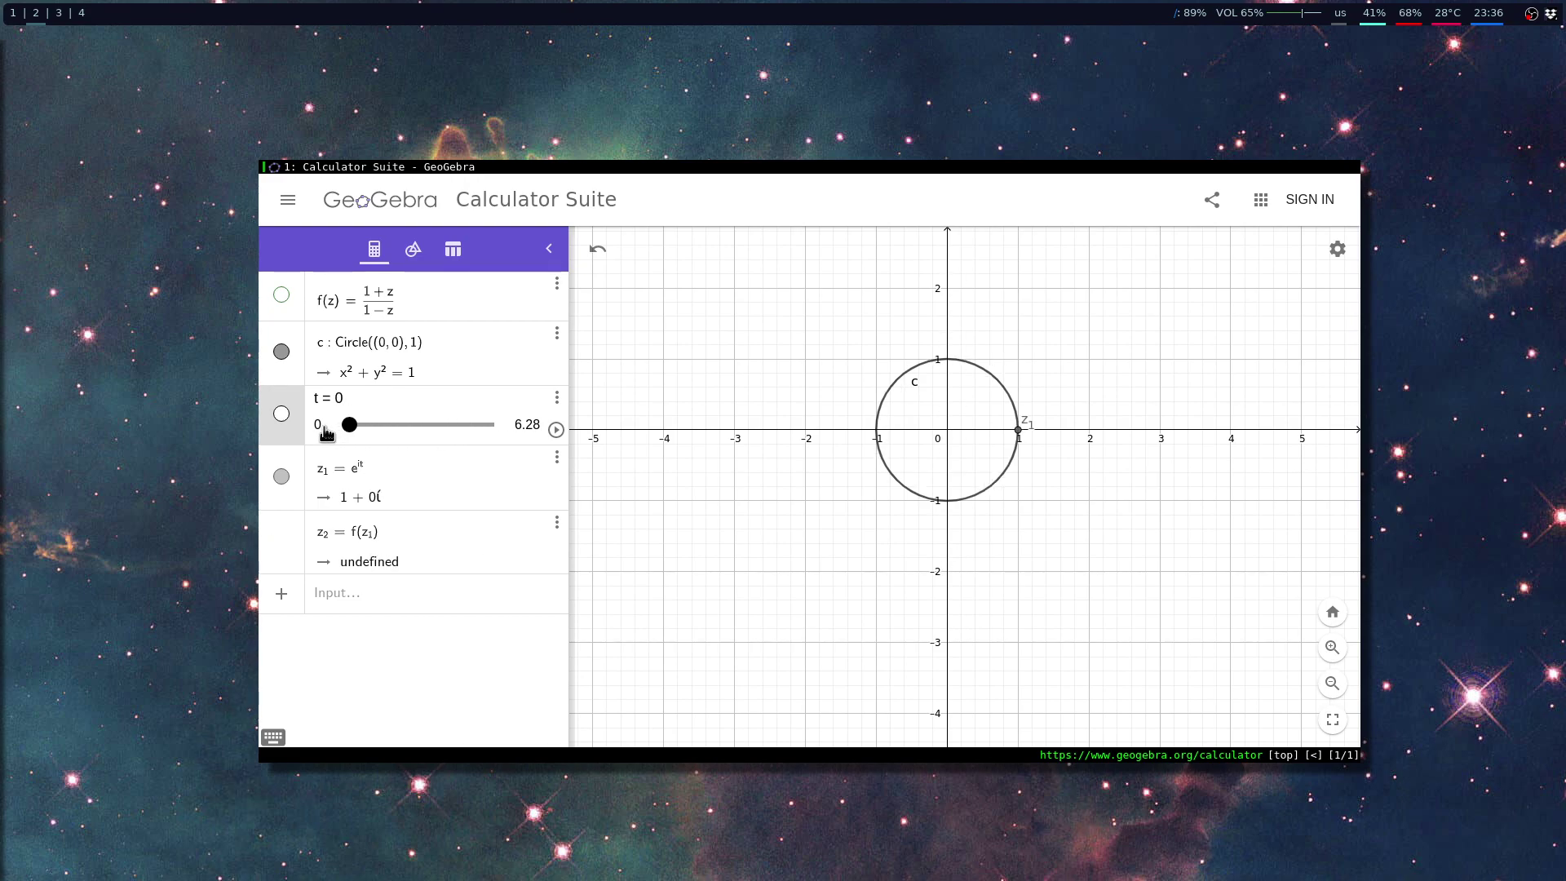
pyautogui.click(555, 429)
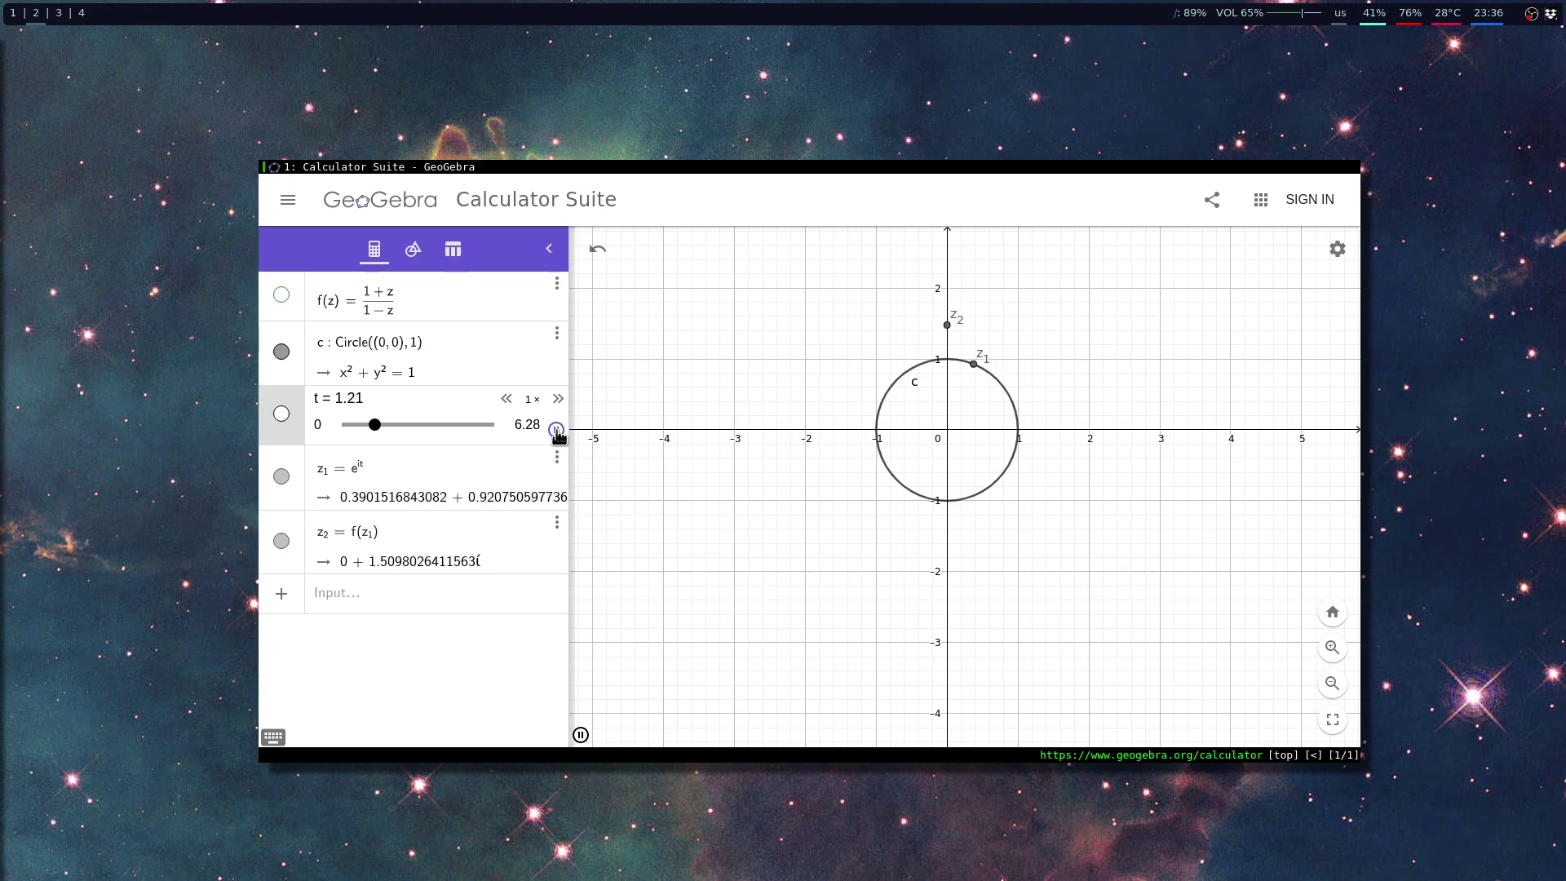